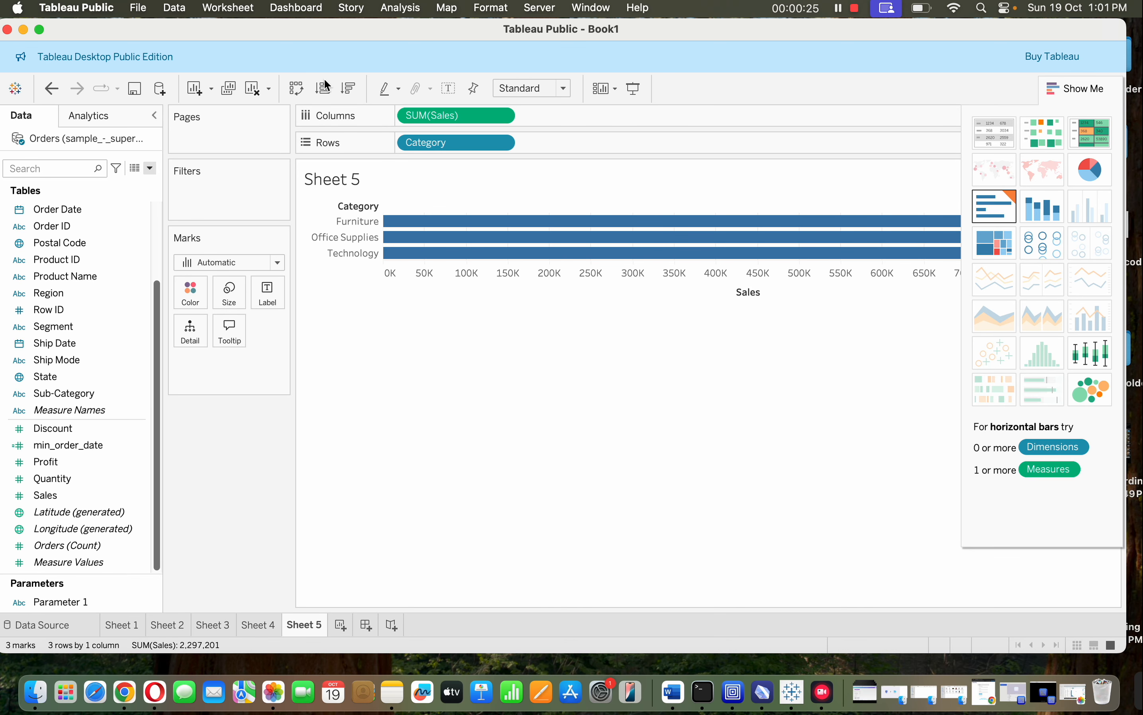
Swap the rows and columns of the category sales chart and hide the Show Me chart suggestions.
left_click(296, 85)
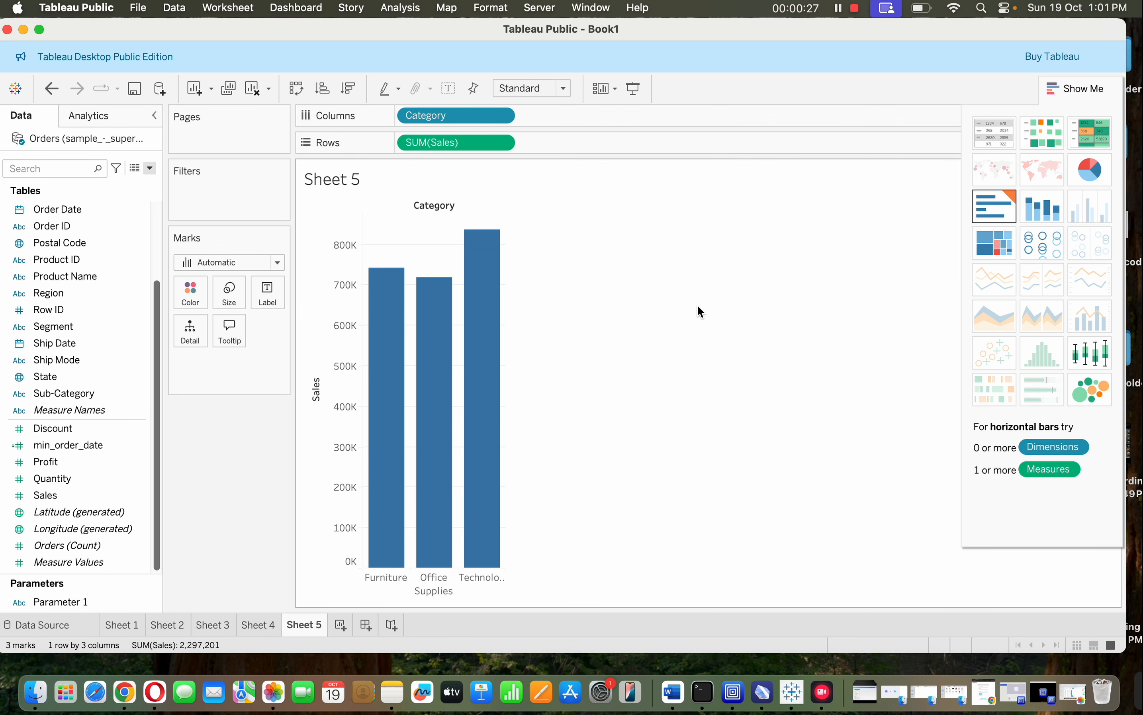
left_click(1082, 88)
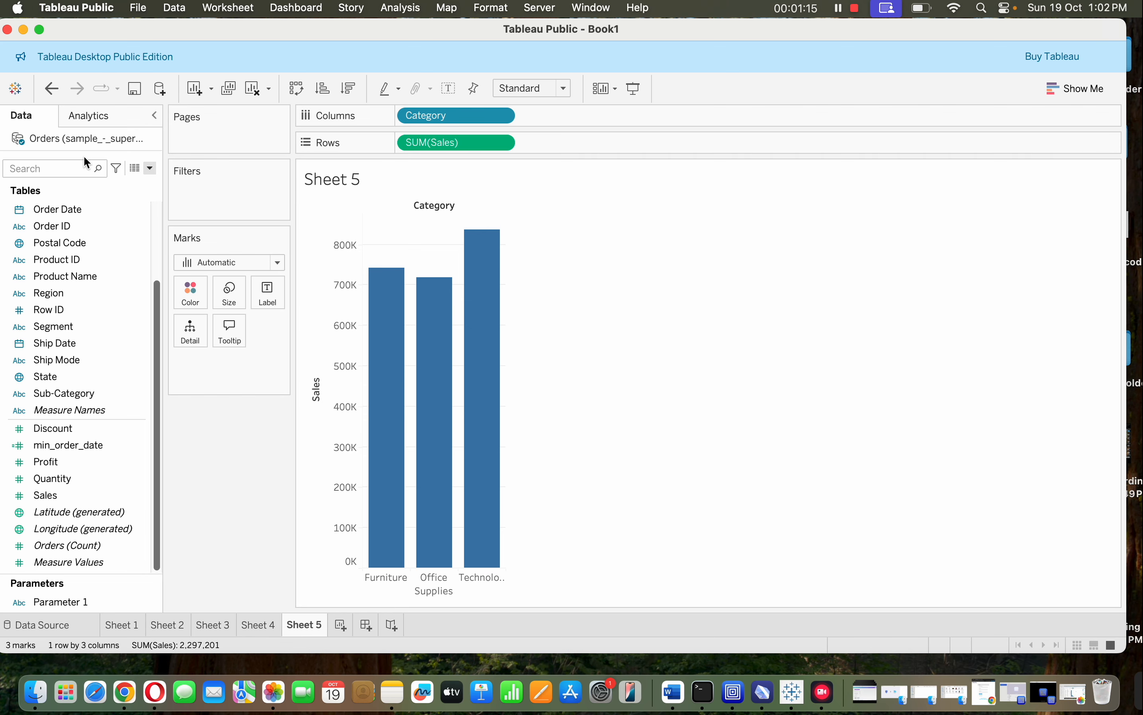
Start a new parameter and name it dimension_parameter.
left_click(150, 169)
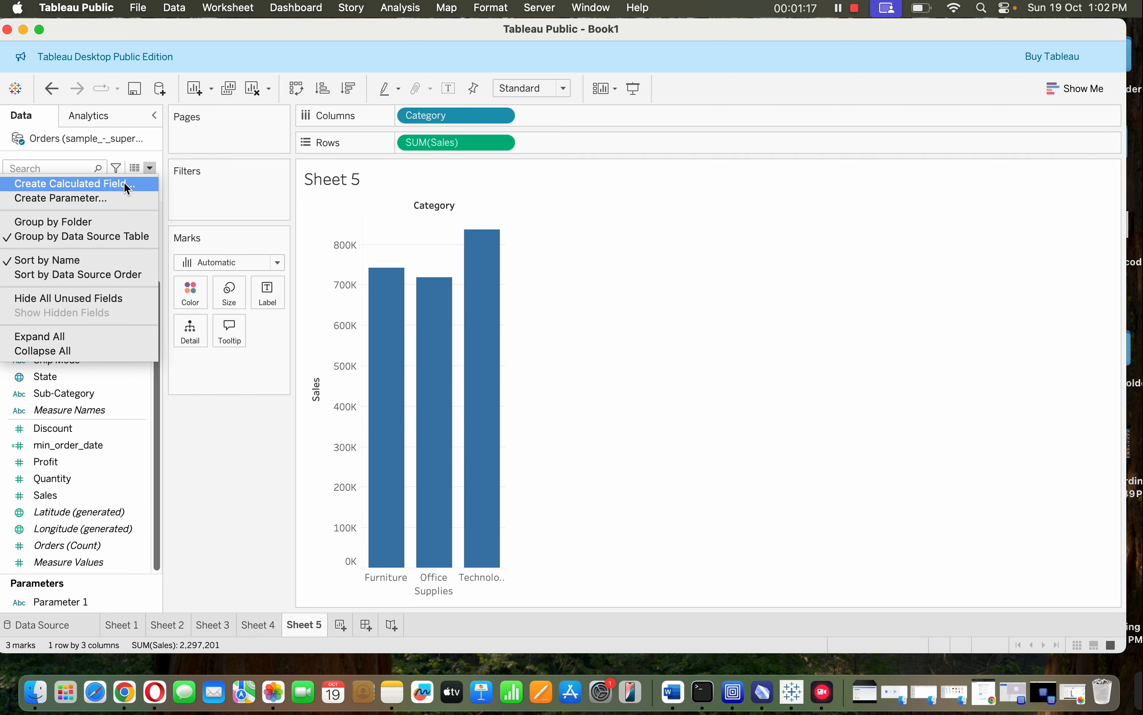
left_click(131, 206)
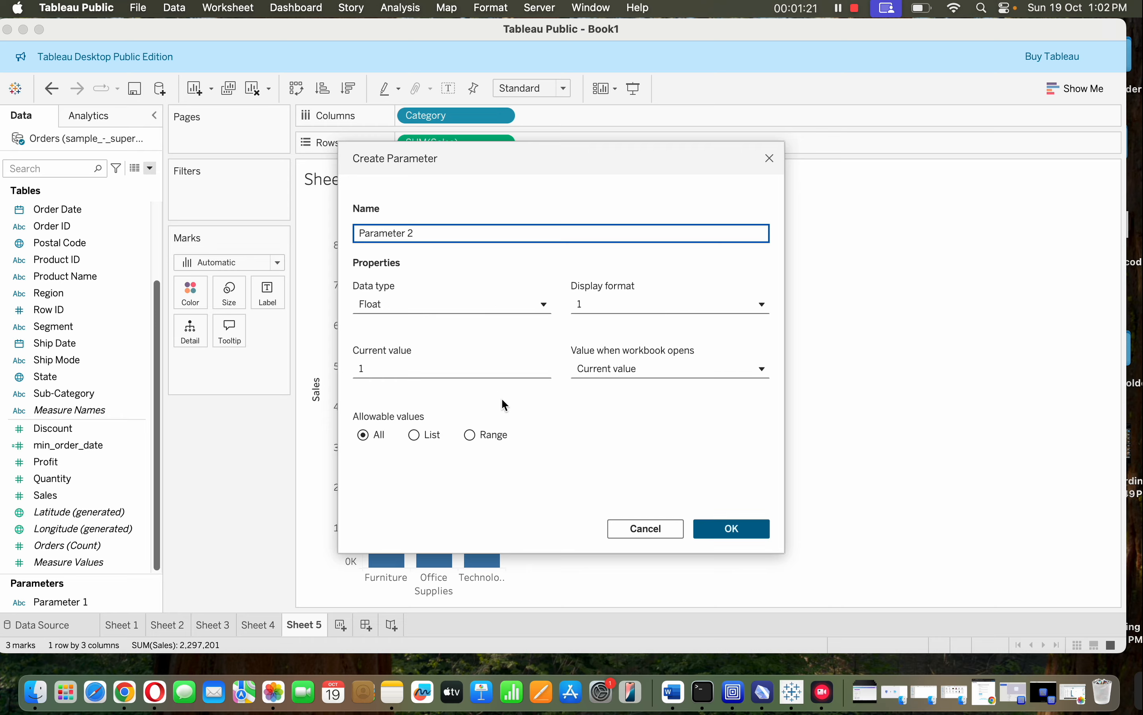
key("BackSpace")
key("BackSpace")
key("BackSpace")
key("BackSpace")
key("BackSpace")
key("BackSpace")
key("BackSpace")
key("BackSpace")
key("BackSpace")
key("BackSpace")
key("BackSpace")
type("di")
key("BackSpace")
type("m")
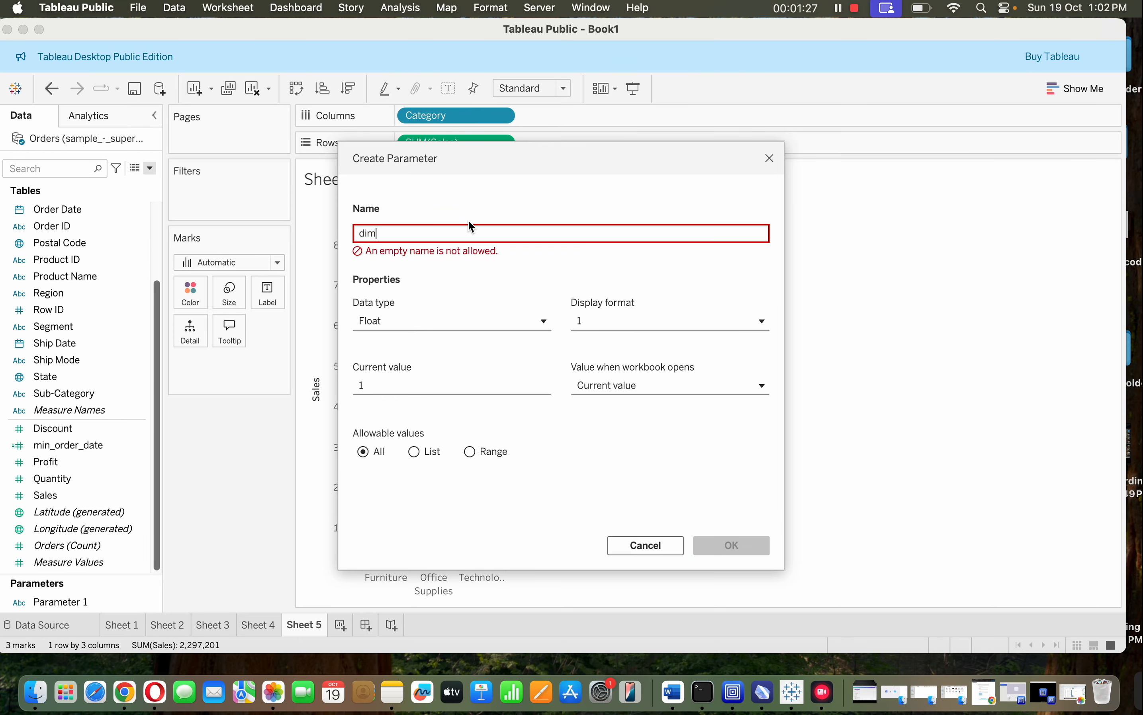
type("ension")
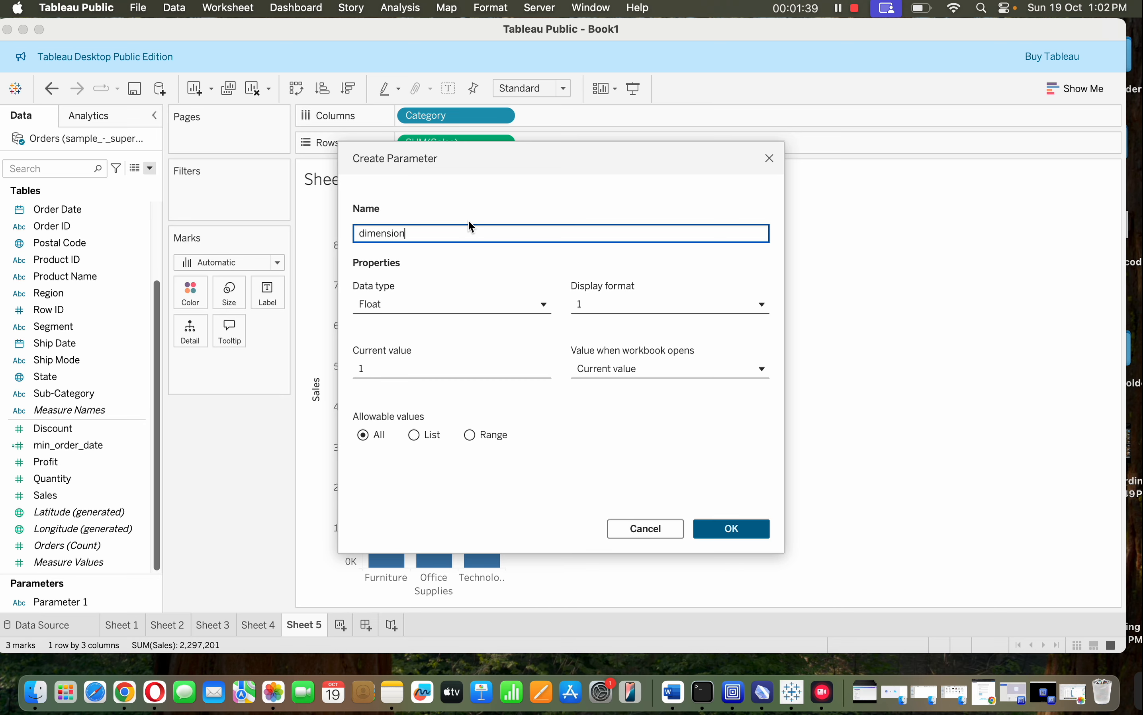
type("_parameter")
Set the parameter's data type to String and restrict its allowable values to a list.
left_click(499, 304)
left_click(499, 366)
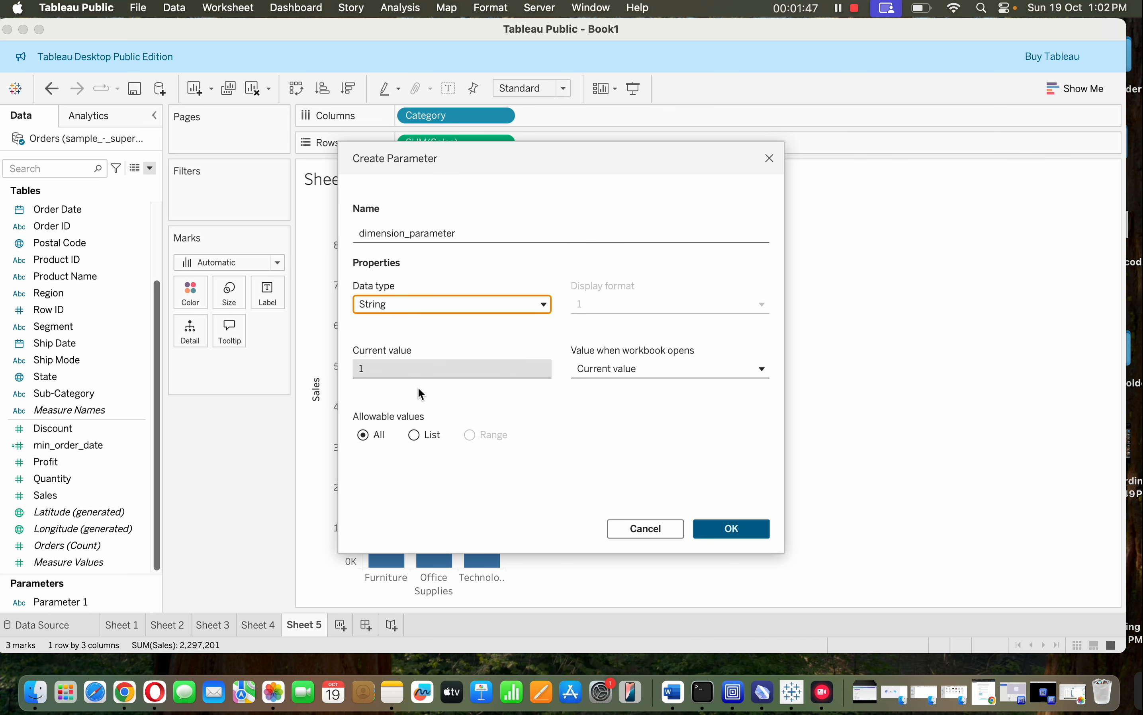
left_click(420, 433)
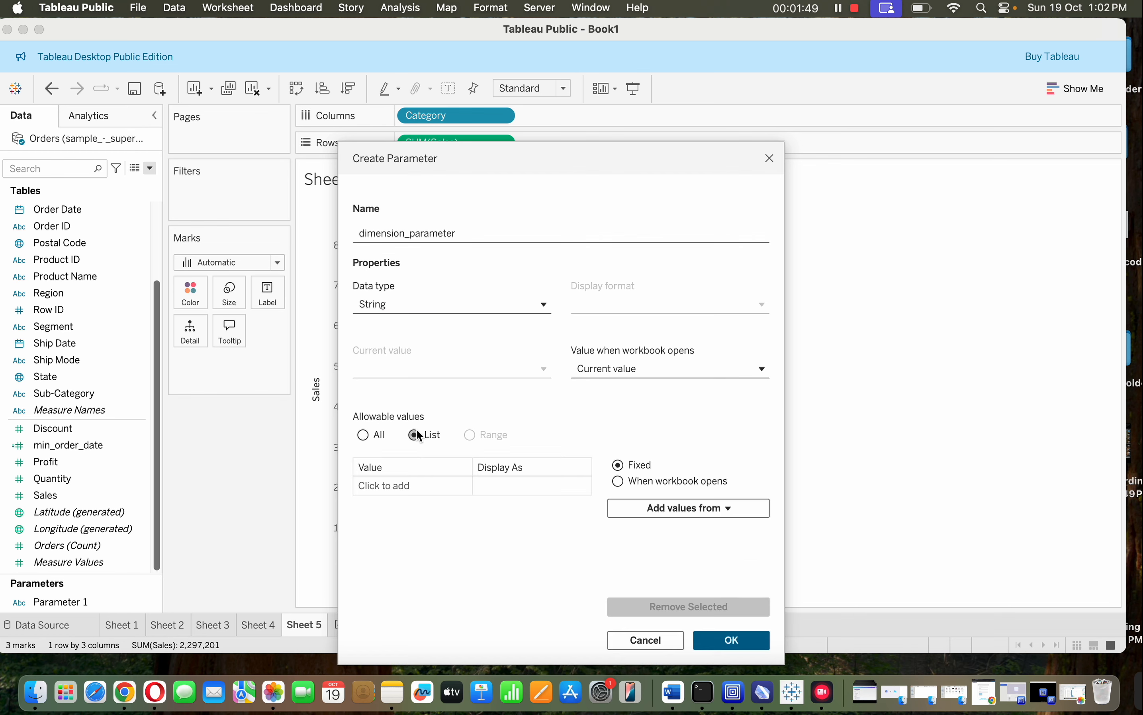
Add sub-category and category as the first two allowable values of the parameter.
left_click(414, 479)
type("s")
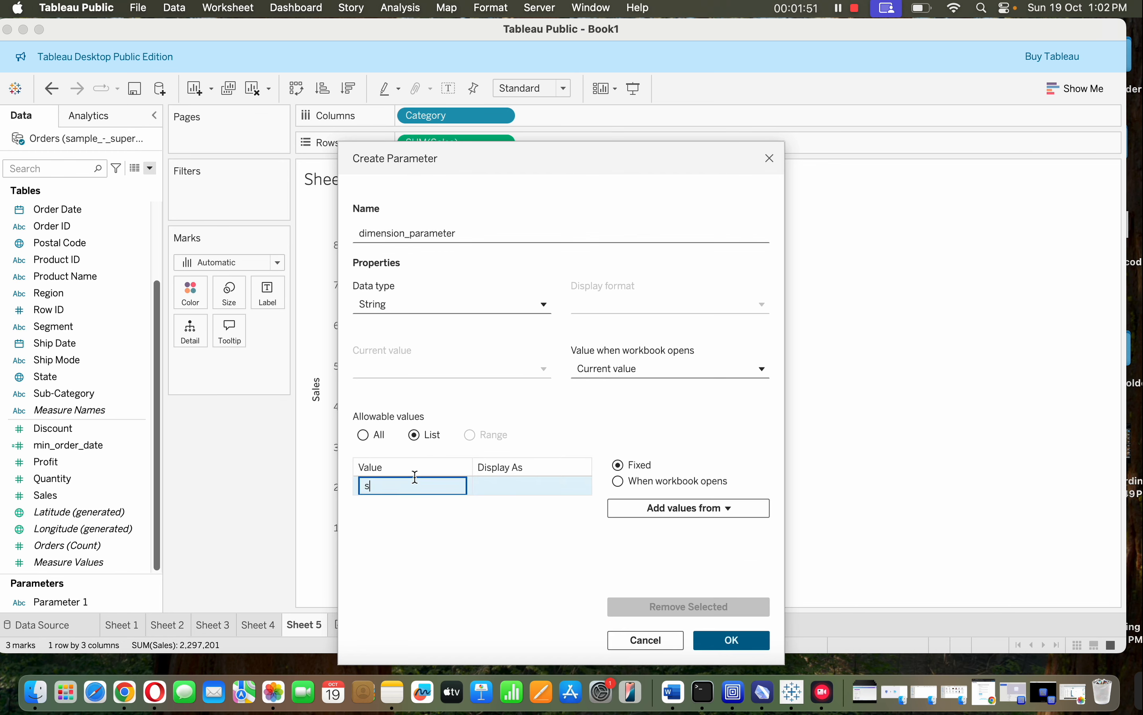
type("ub-category")
key("Return")
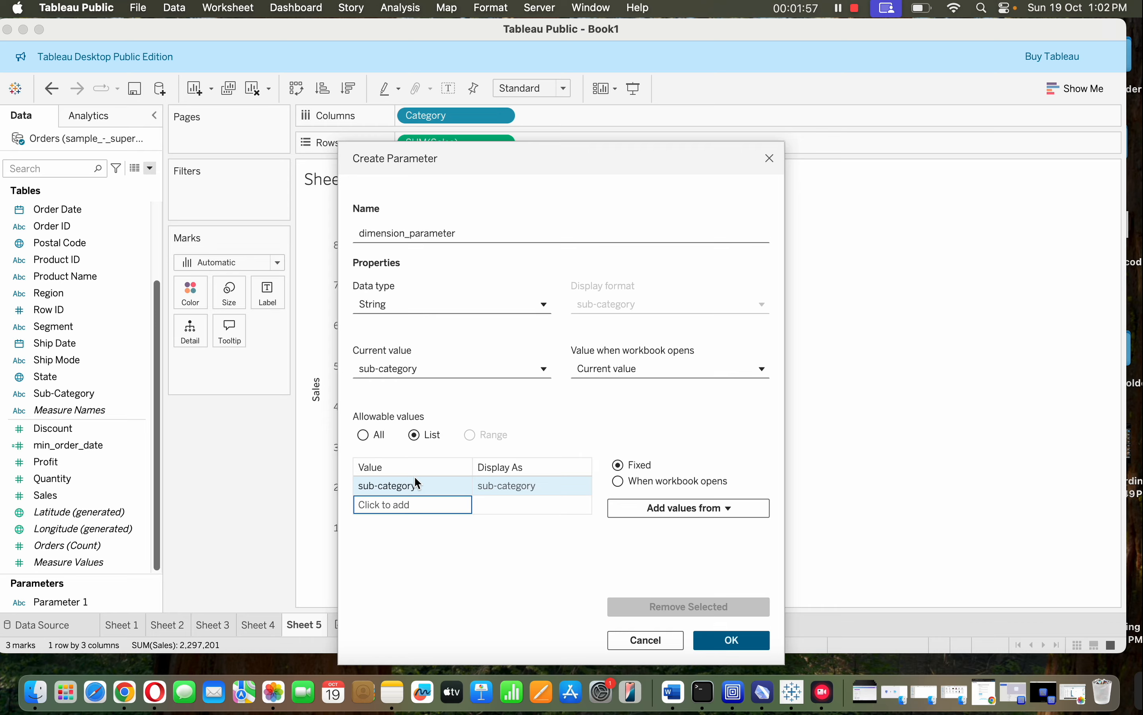
left_click(423, 506)
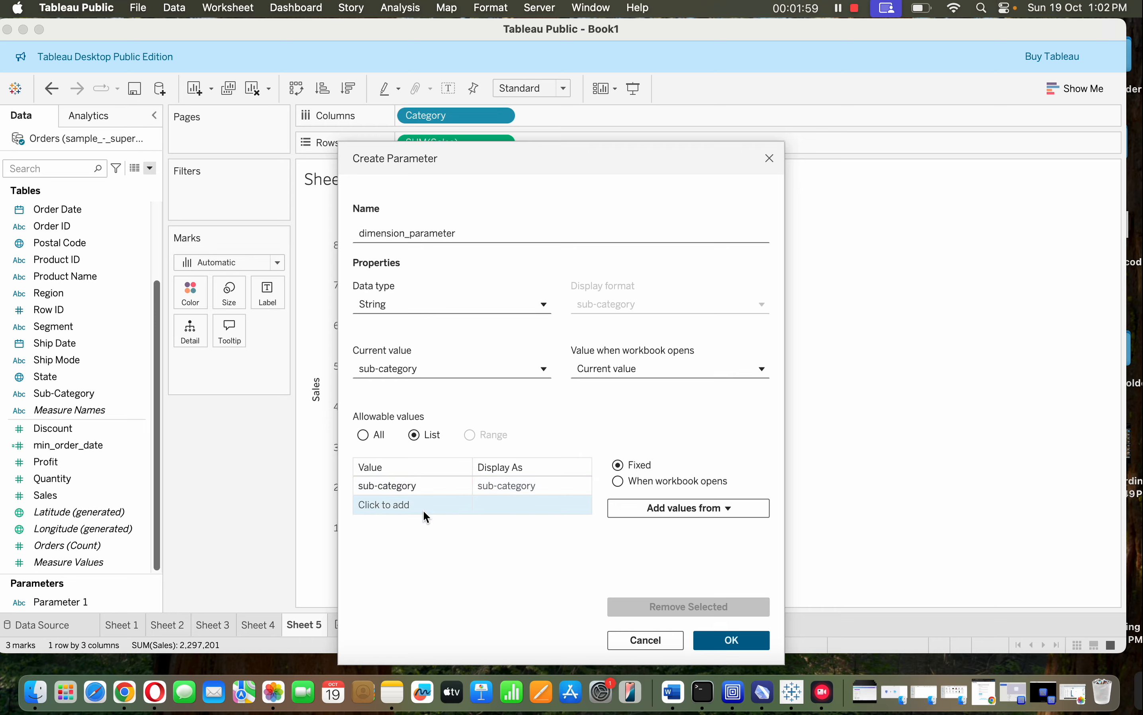
type("cate")
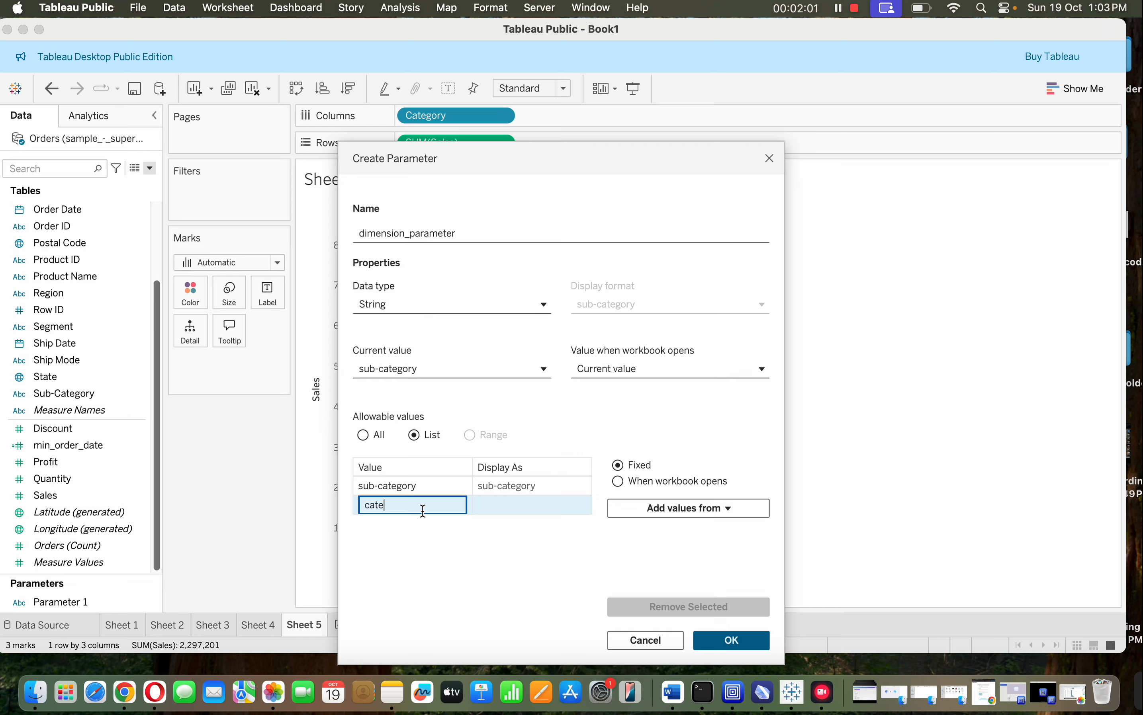
type("gory")
key("Return")
Add state and region to the parameter's allowable values and create the parameter.
left_click(428, 526)
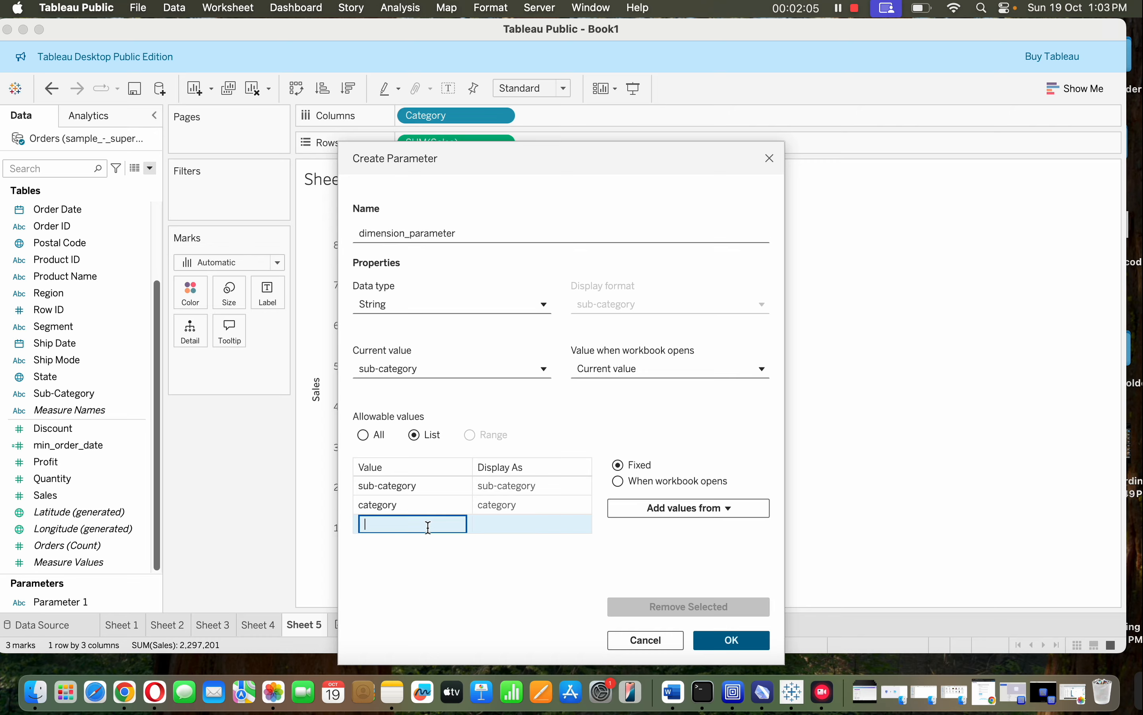
type("state")
key("Return")
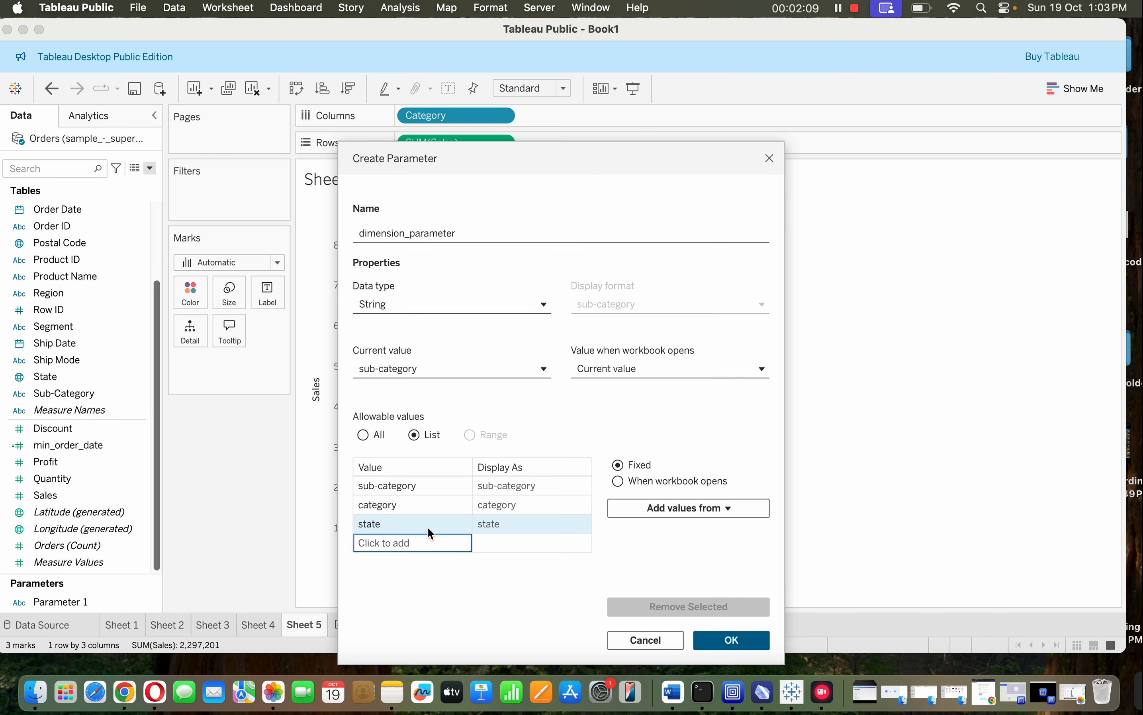
left_click(432, 543)
type("region")
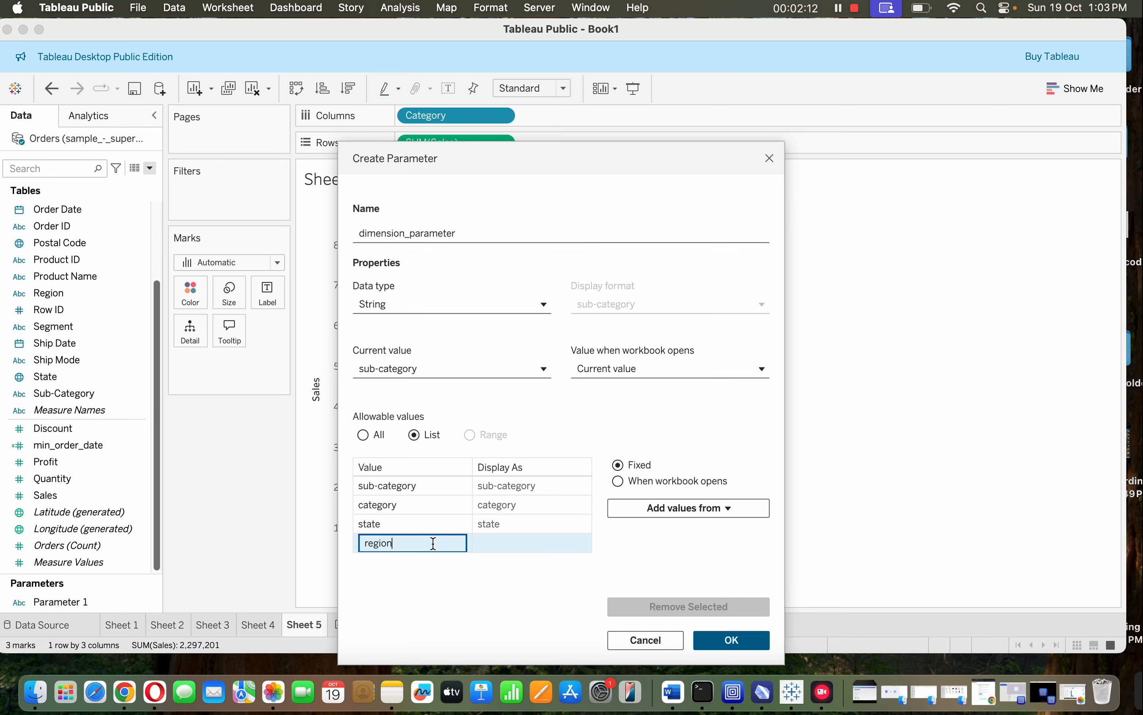
key("Return")
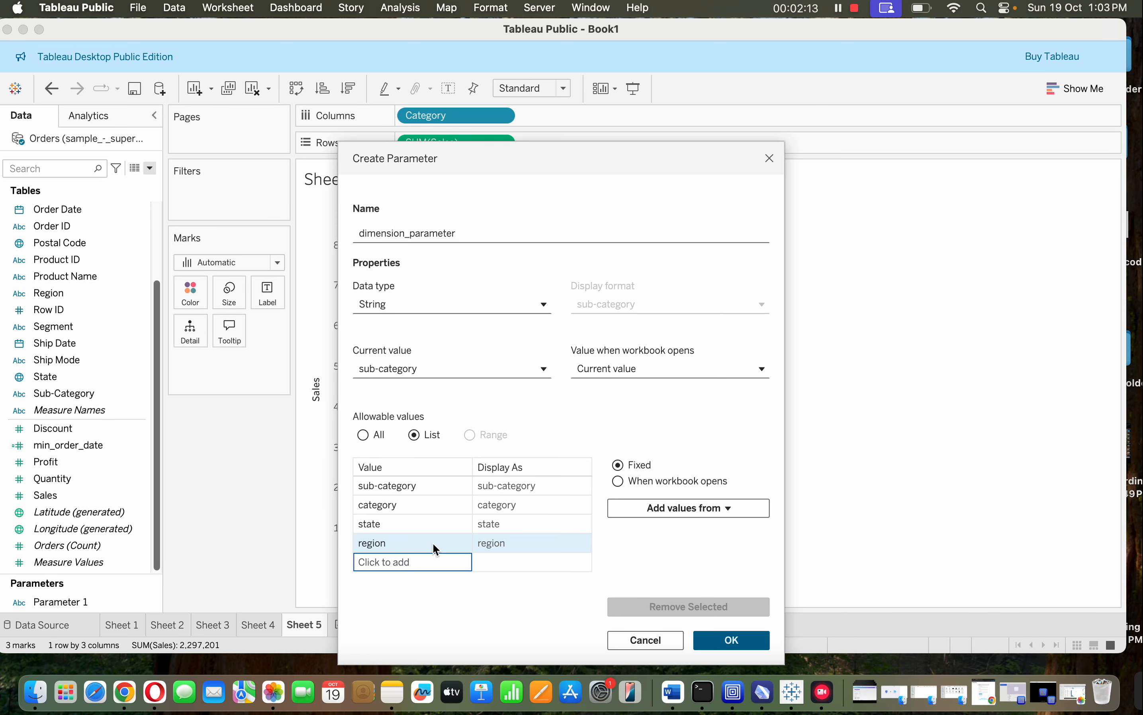
left_click(747, 642)
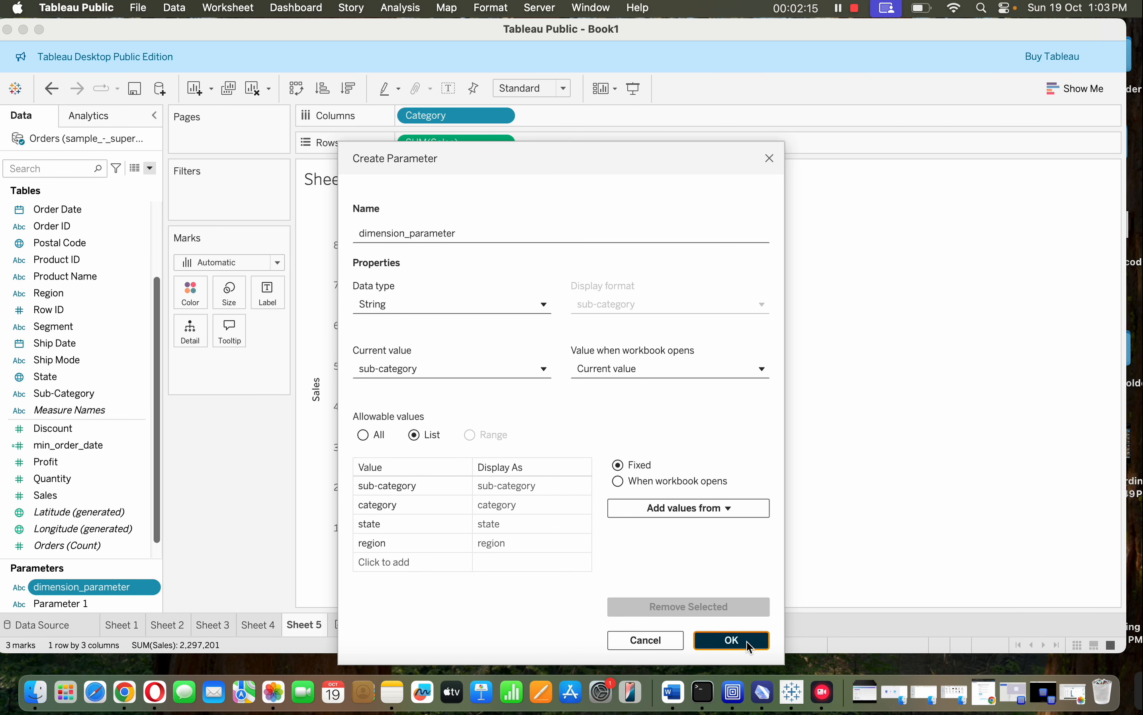
Show the dimension_parameter control on the sheet and set its value to region.
left_click(151, 588)
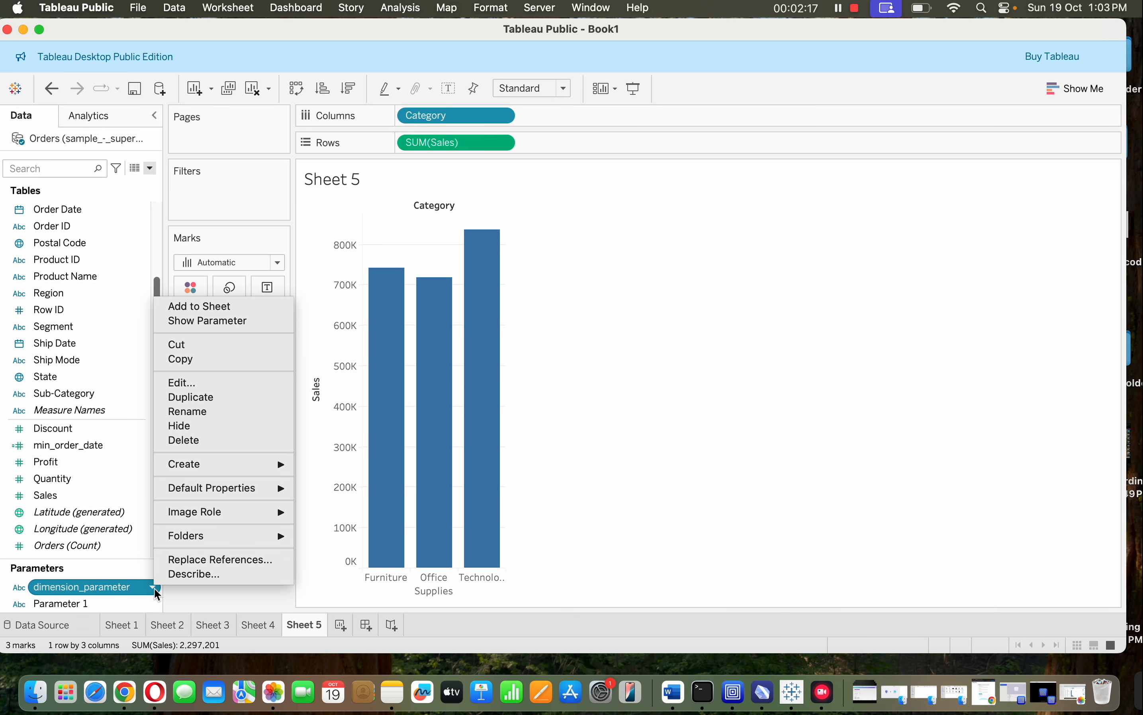
left_click(239, 322)
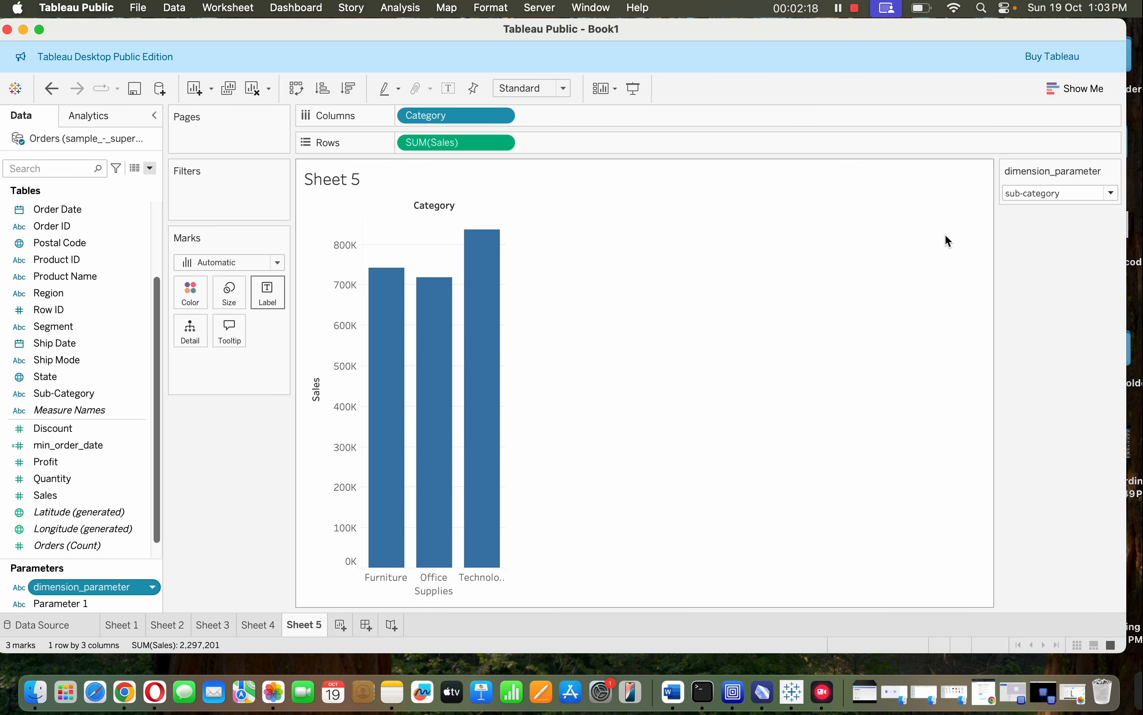
left_click(1093, 193)
left_click(1081, 237)
left_click(1079, 192)
left_click(1075, 248)
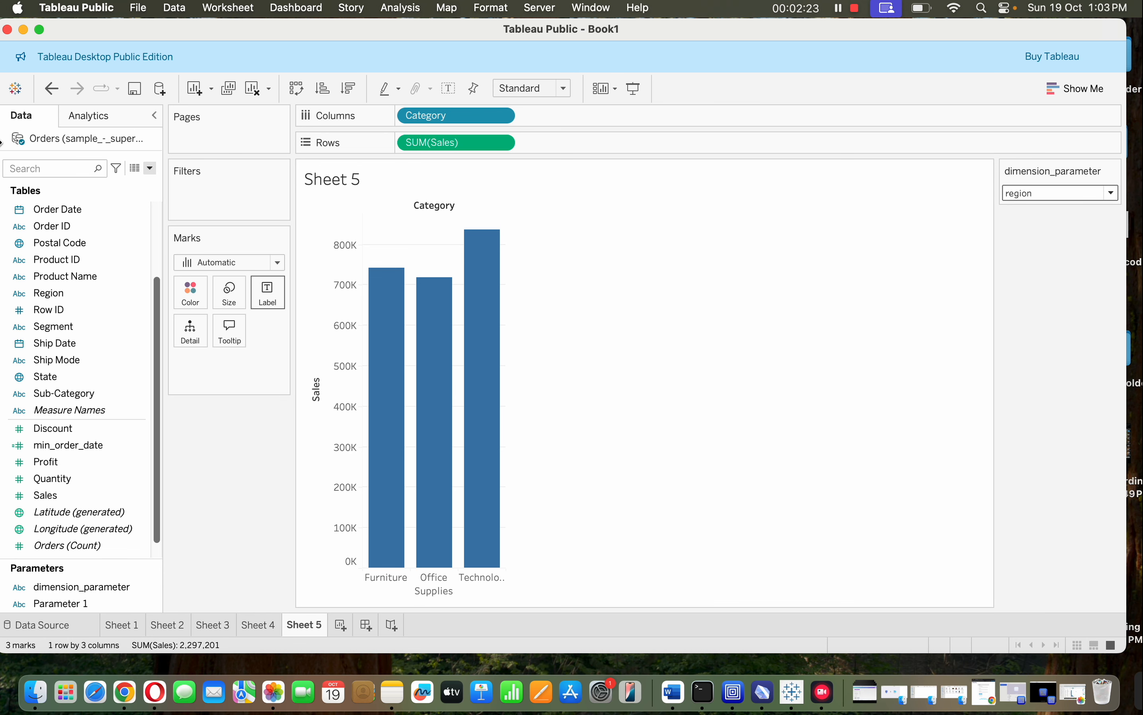
Create a calculated field and begin its formula with CASE [dimension_parameter].
left_click(151, 169)
left_click(139, 181)
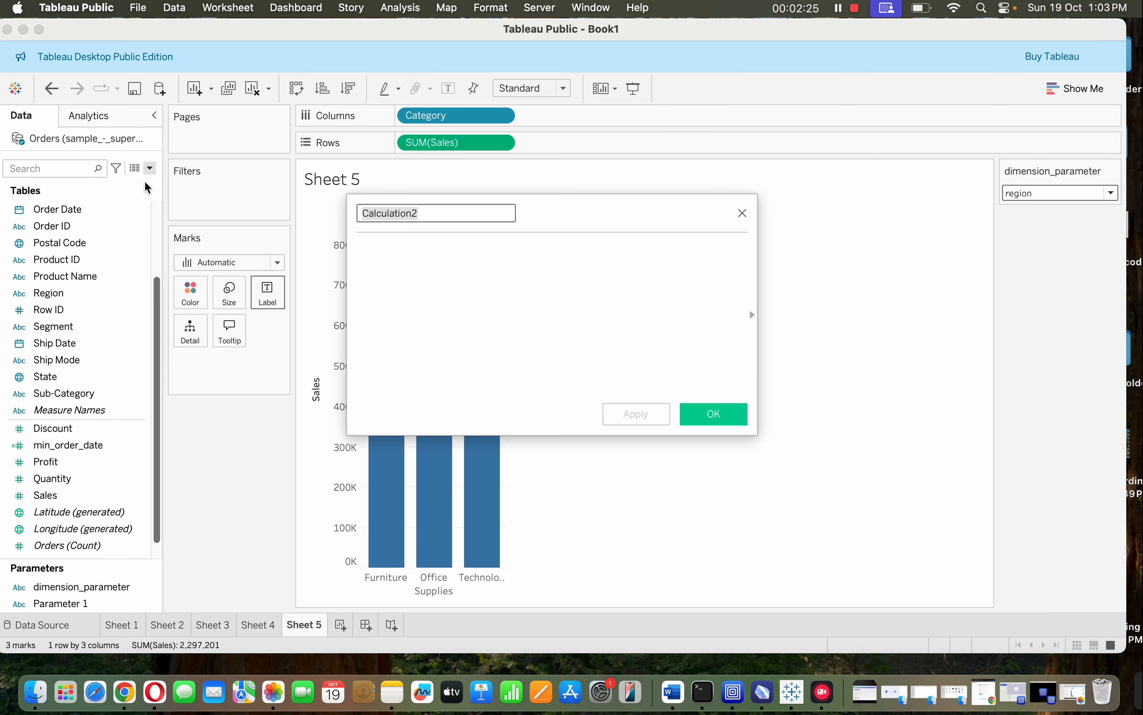
left_click(458, 256)
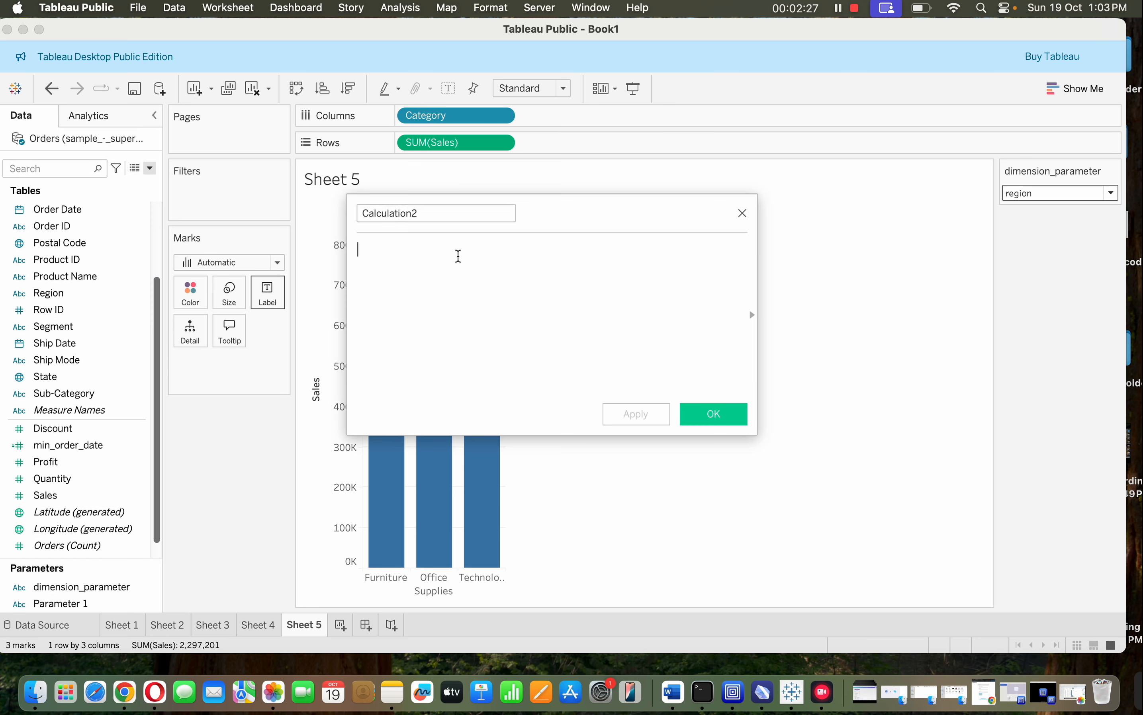
type("c")
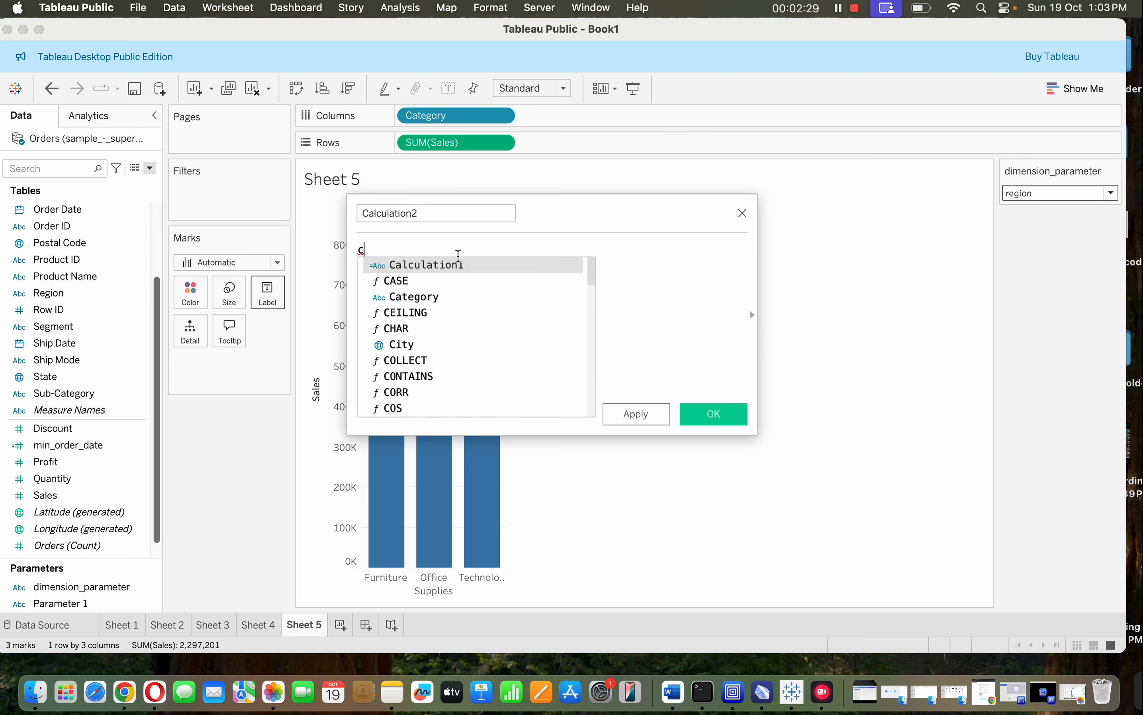
key("Down")
key("Return")
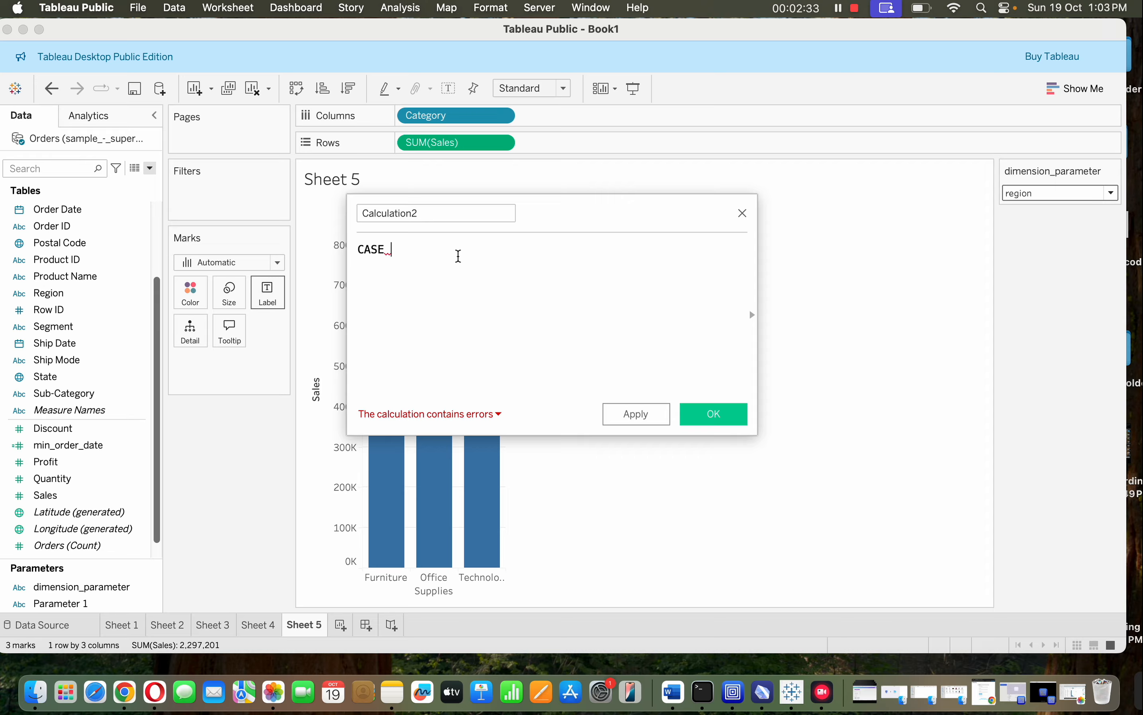
type("dim")
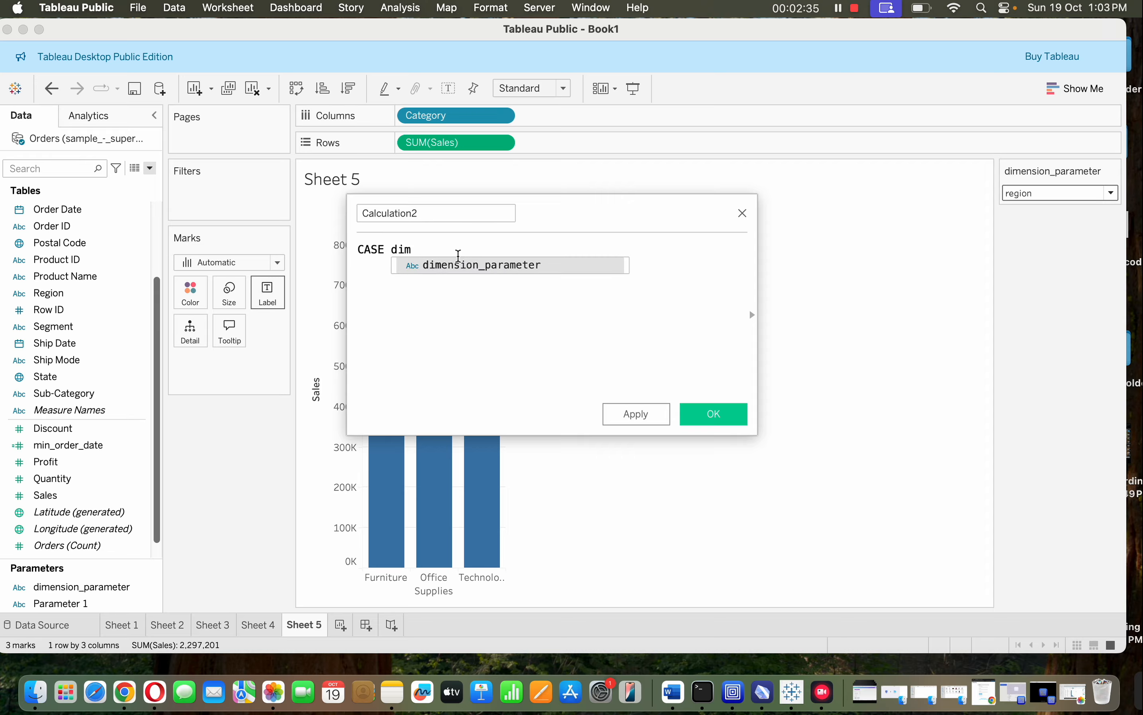
key("Return")
key("Return")
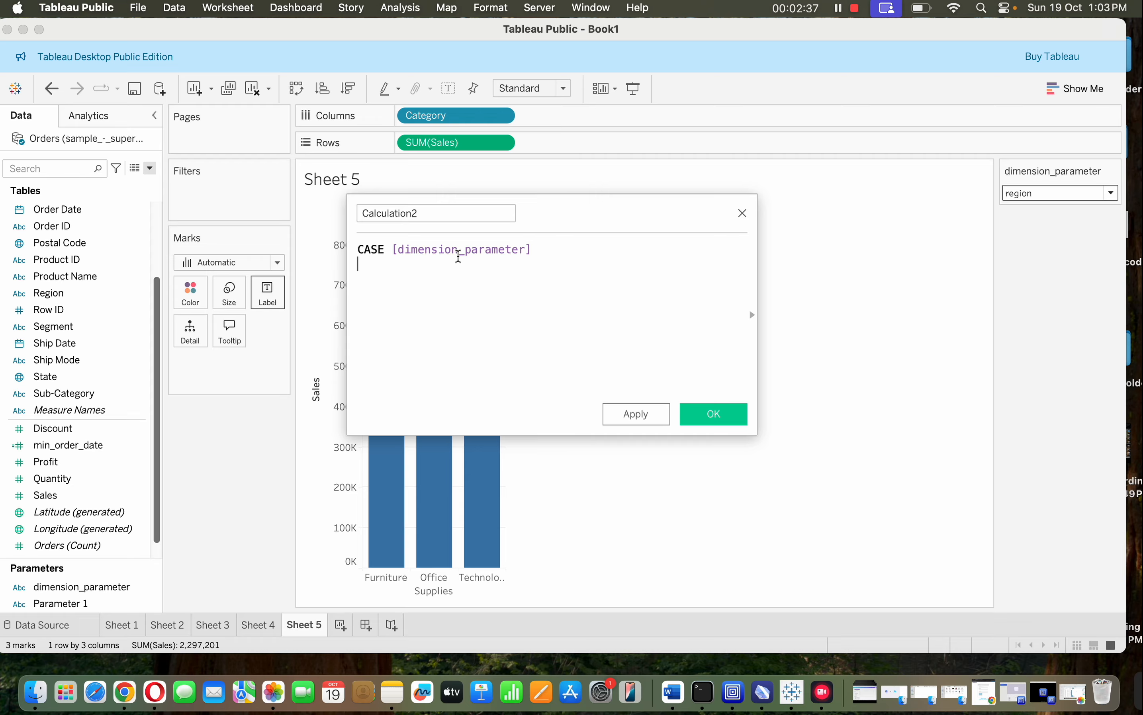
Add the branch WHEN "sub-category" THEN [Sub-Category] to the CASE formula.
type("W")
key("Down")
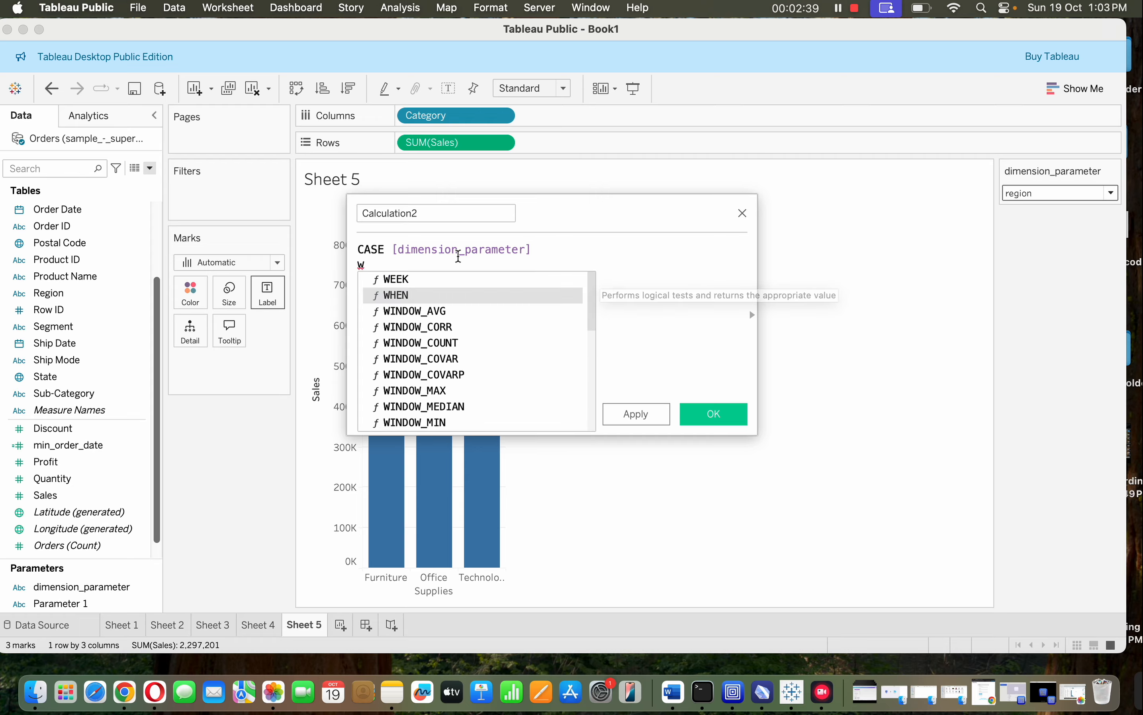
key("Return")
type("\"s")
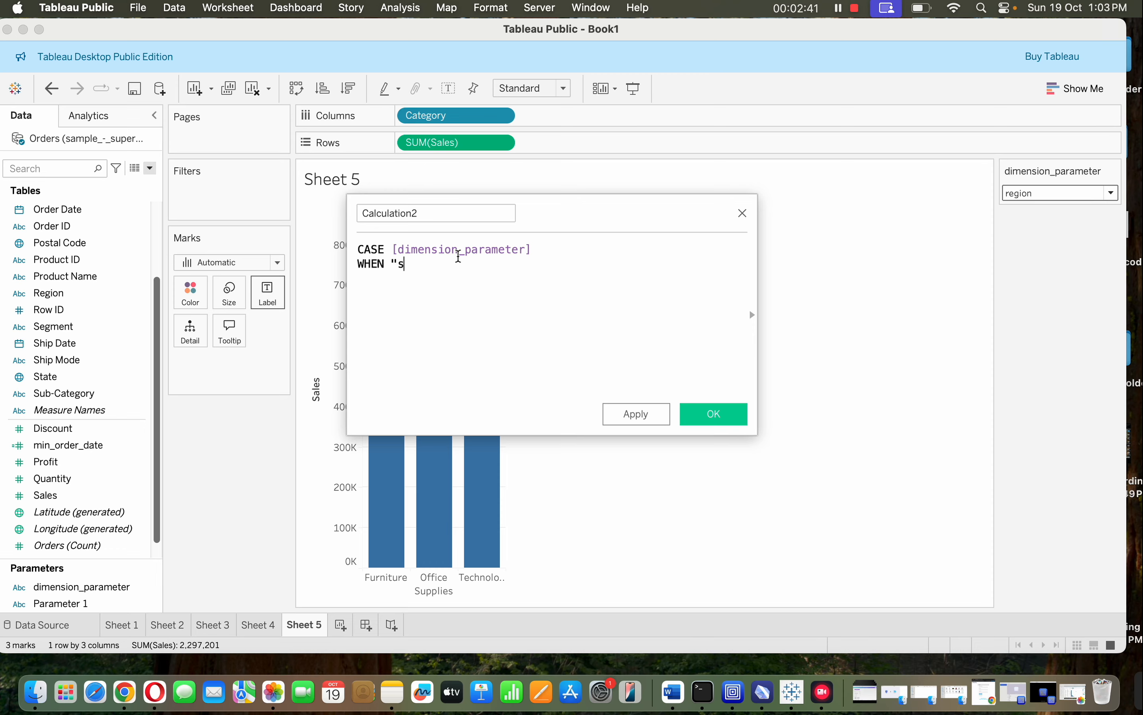
type("ub-category")
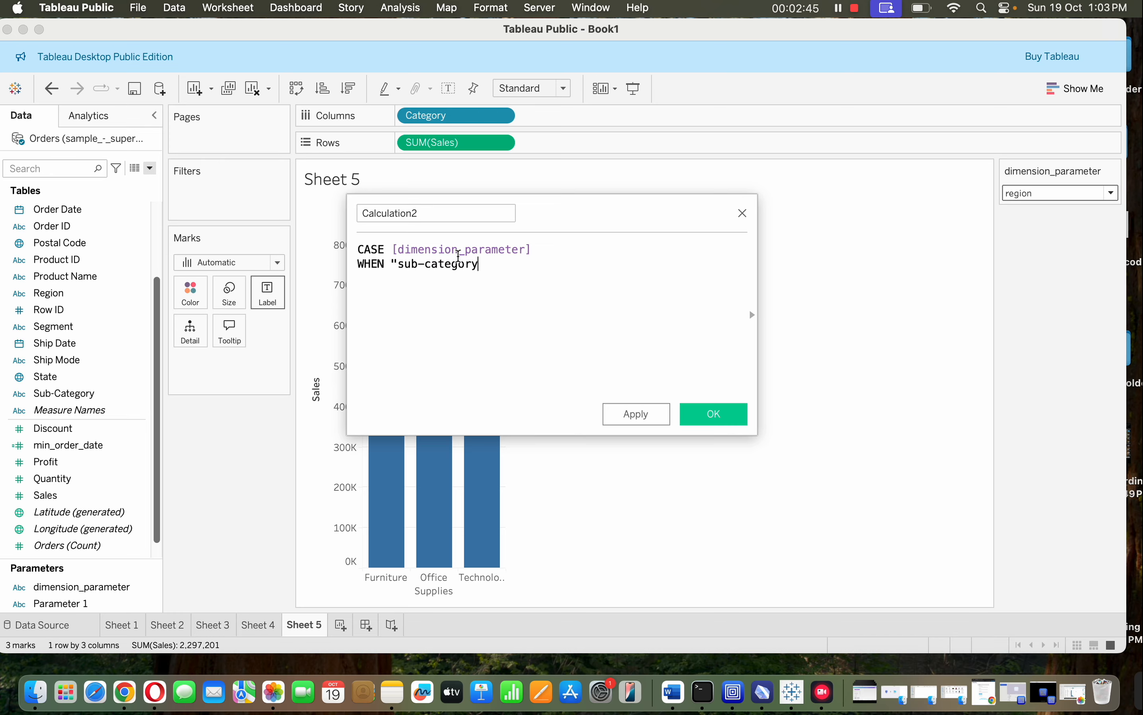
type("\" THENs")
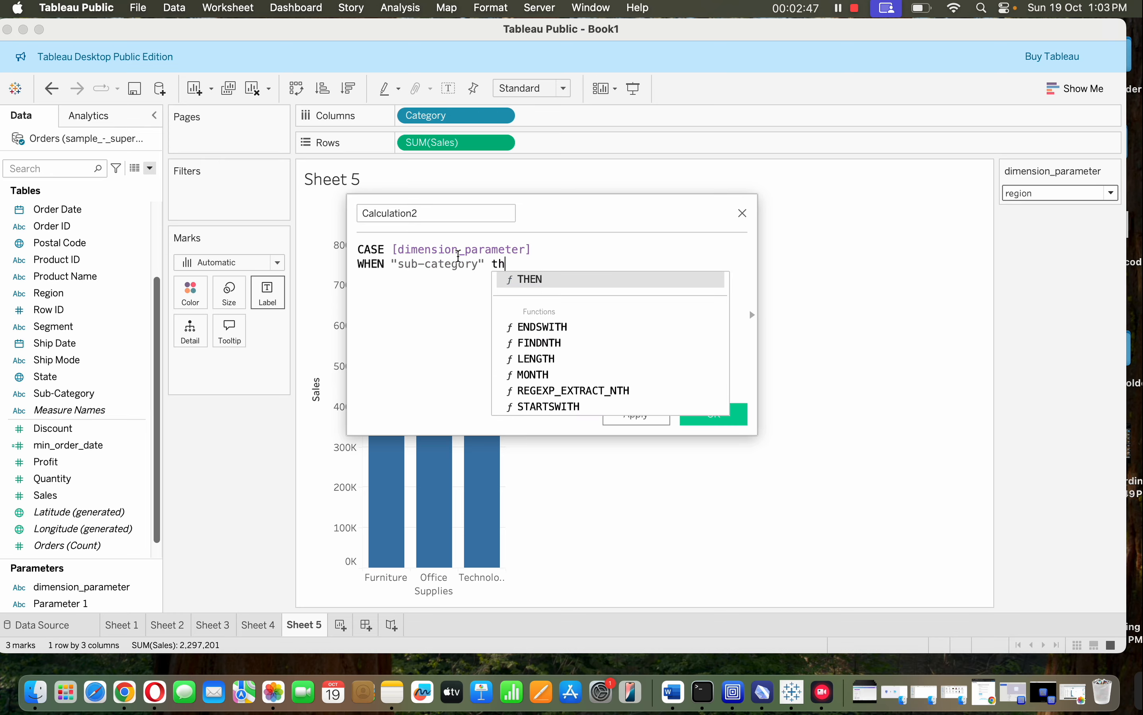
key("BackSpace")
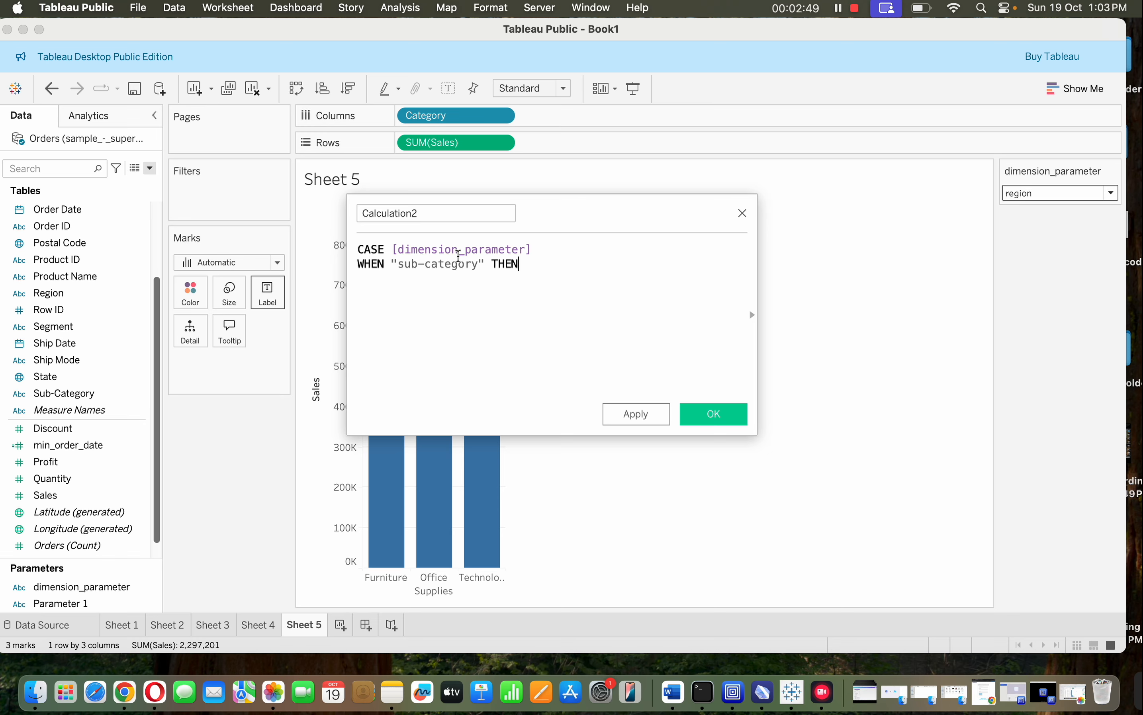
type("su")
key("Return")
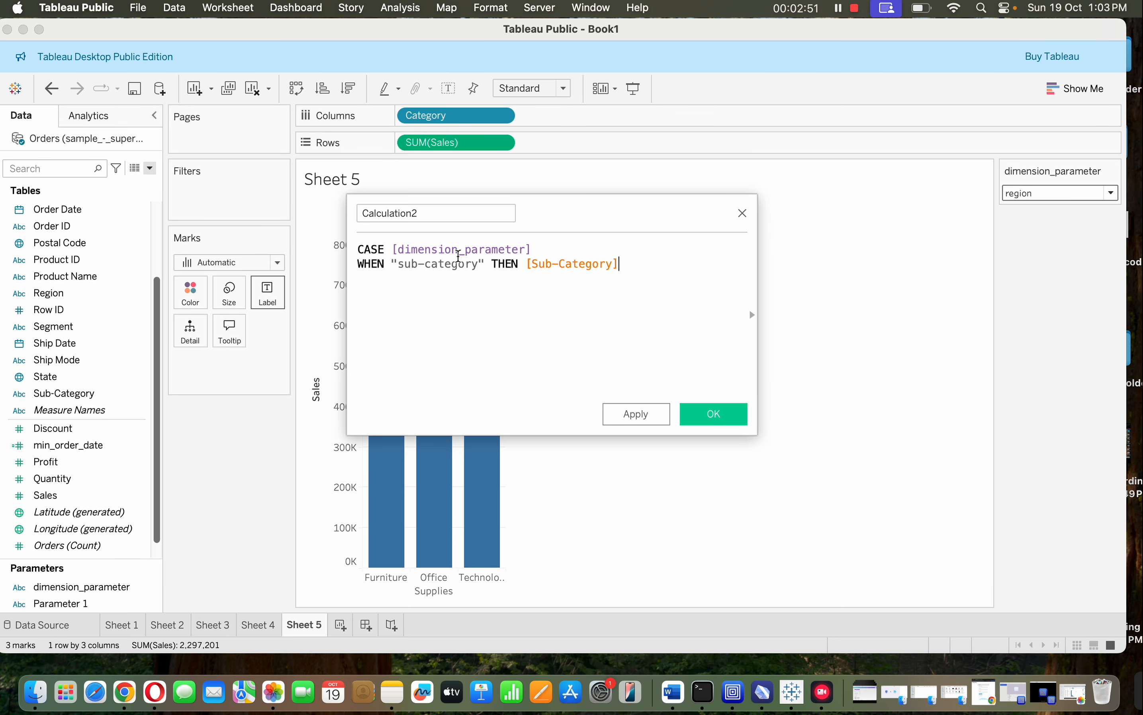
Add the branch WHEN "category" THEN [Category] on a new line of the CASE formula.
type("e")
key("BackSpace")
type("wh")
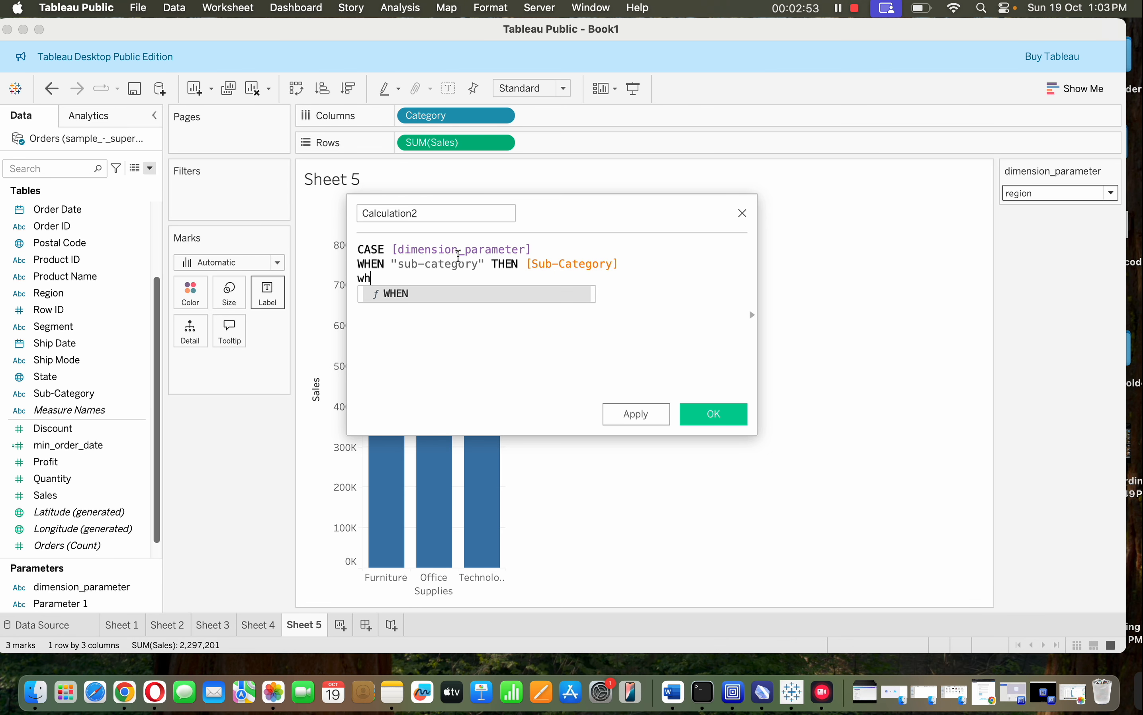
key("Return")
type("\"")
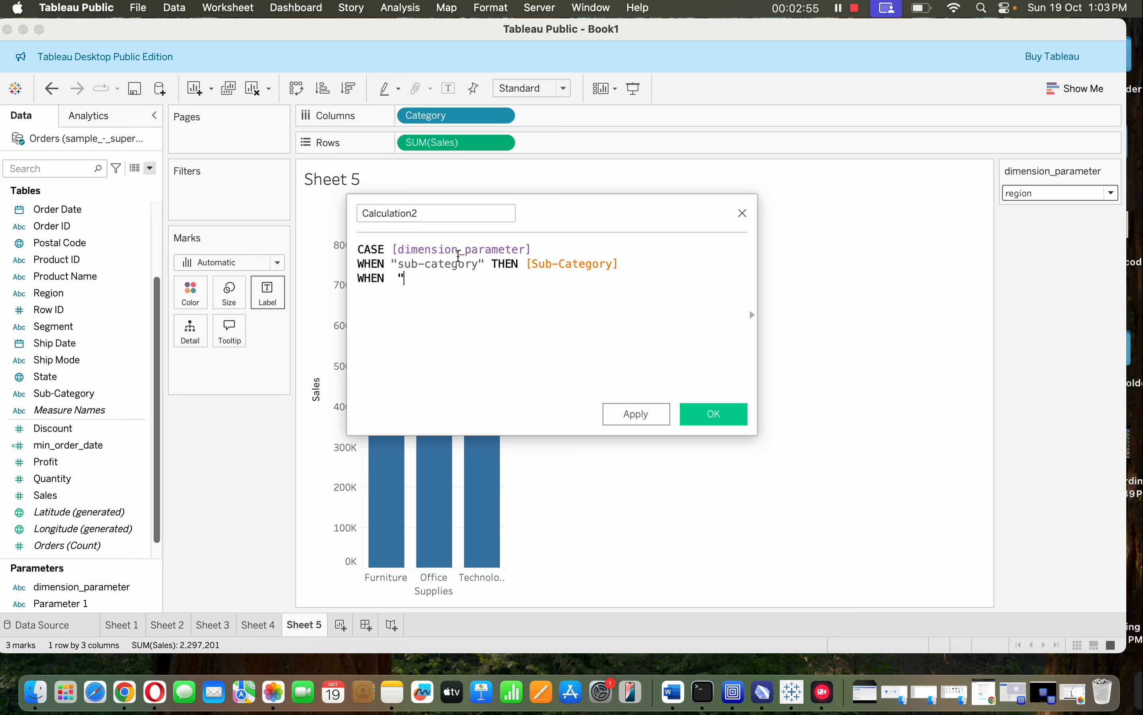
type("category\" th")
key("Return")
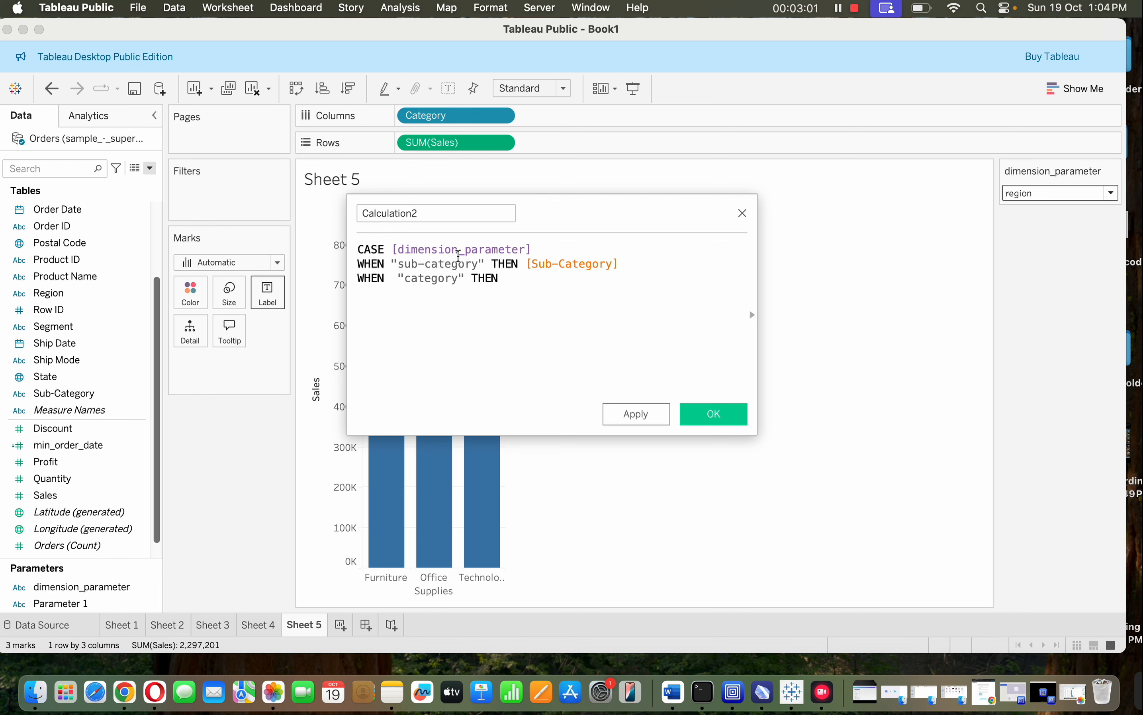
type("ca")
key("Down")
key("Down")
key("Return")
Add the branch WHEN "region" THEN [Region] below the category branch of the formula.
type("W")
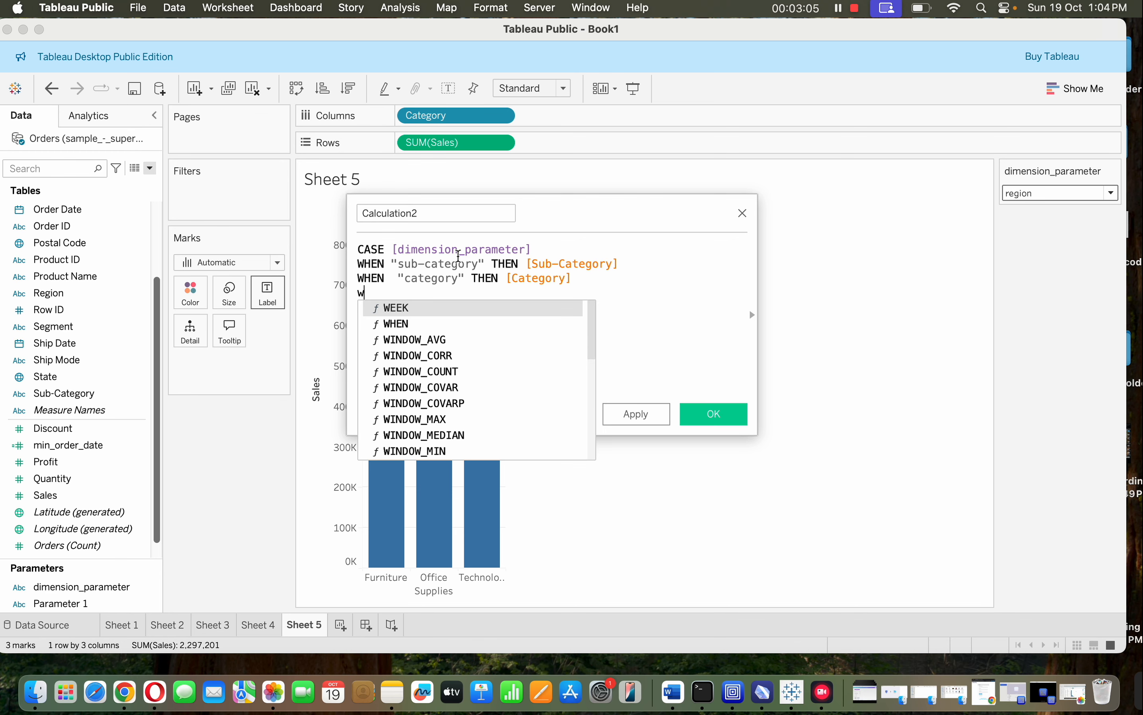
key("Down")
key("Return")
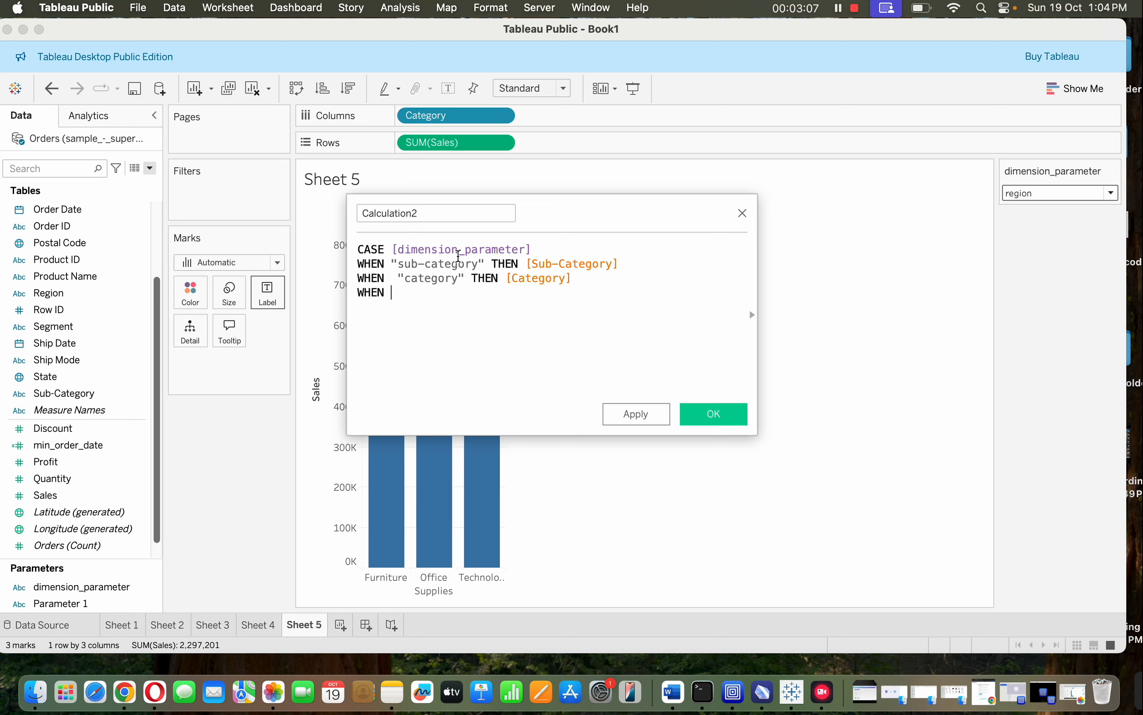
type("\"region\" t")
key("Down")
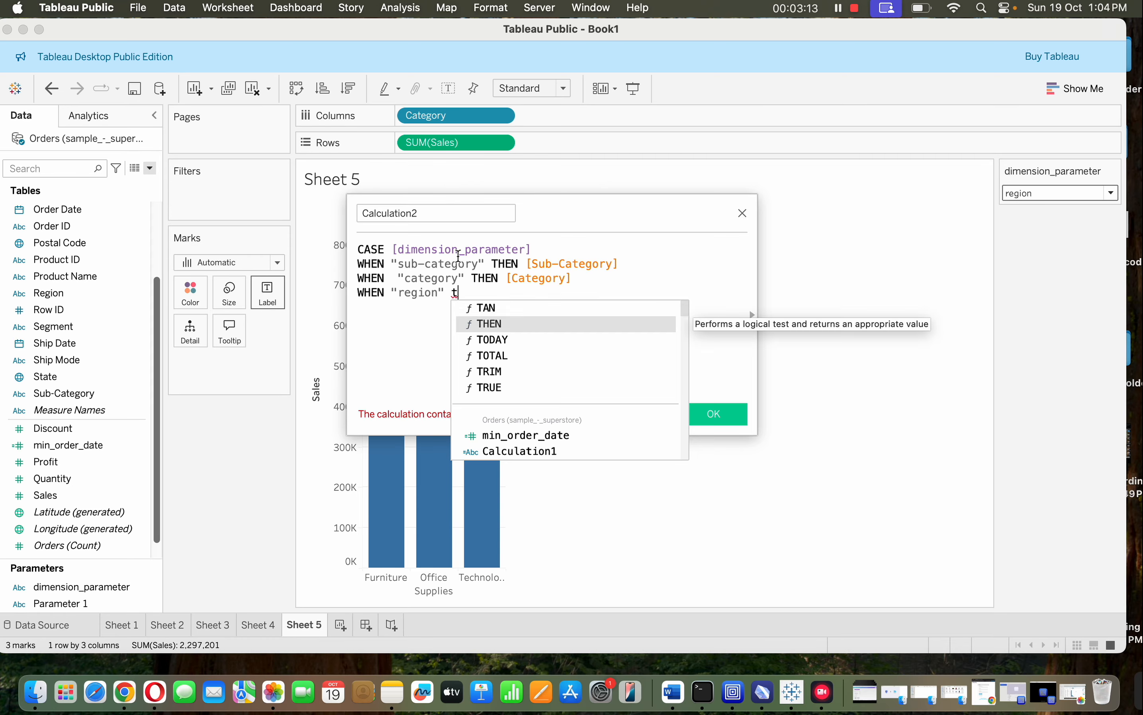
key("Return")
type("re")
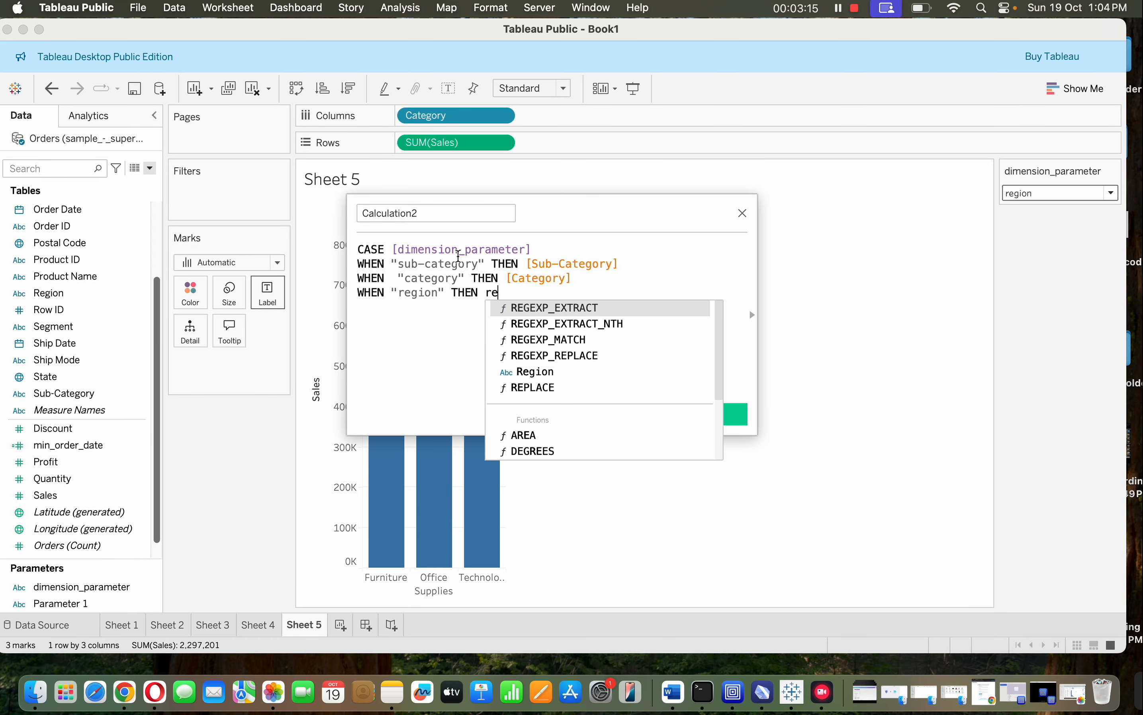
key("Down")
key("Down")
key("Down")
key("Down")
key("Return")
Close the CASE formula with the line ELSE "state" END.
key("Return")
type("e")
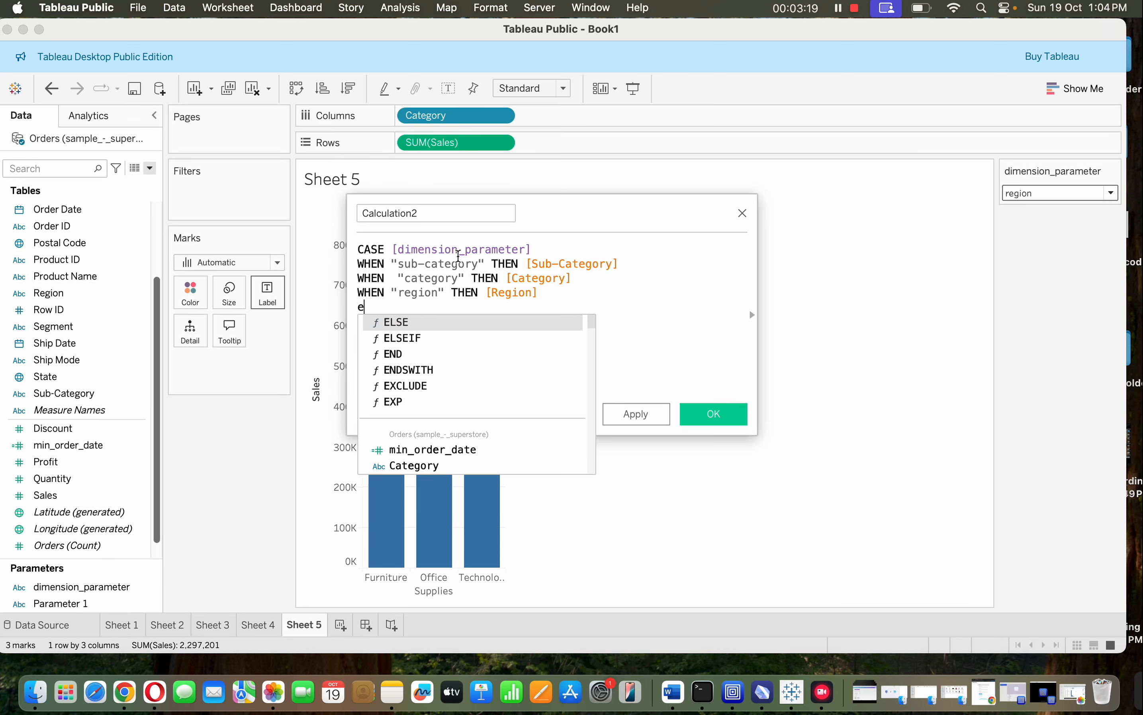
key("Return")
type("\"state\"")
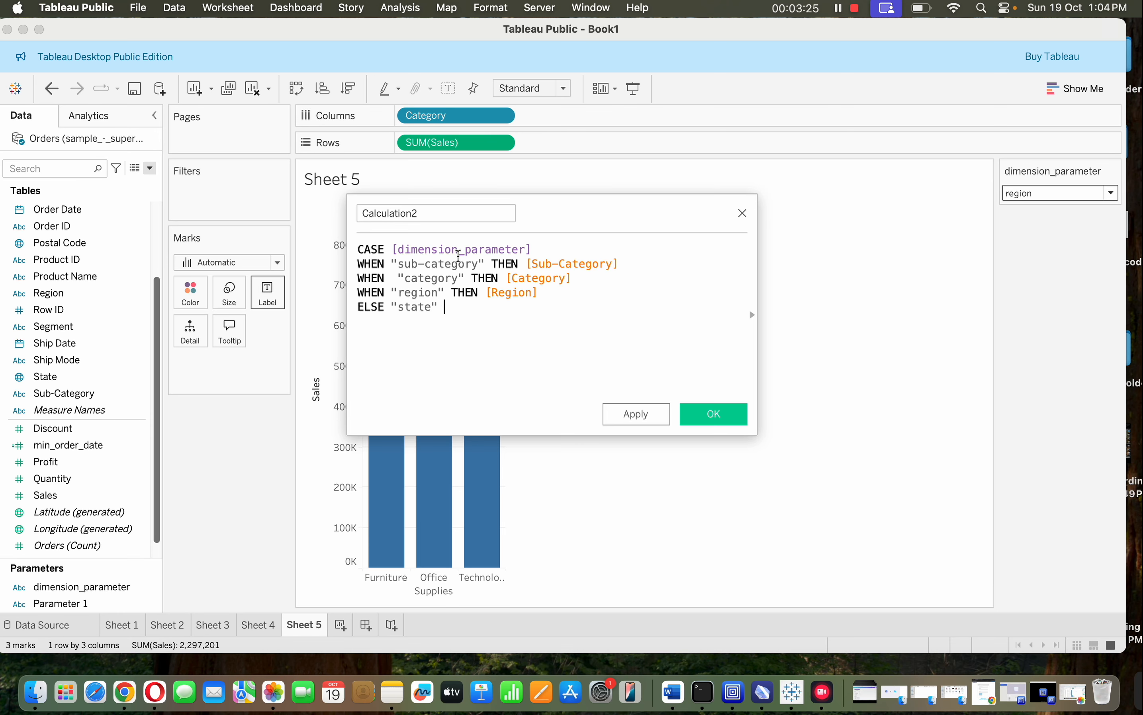
type(" e")
key("Down")
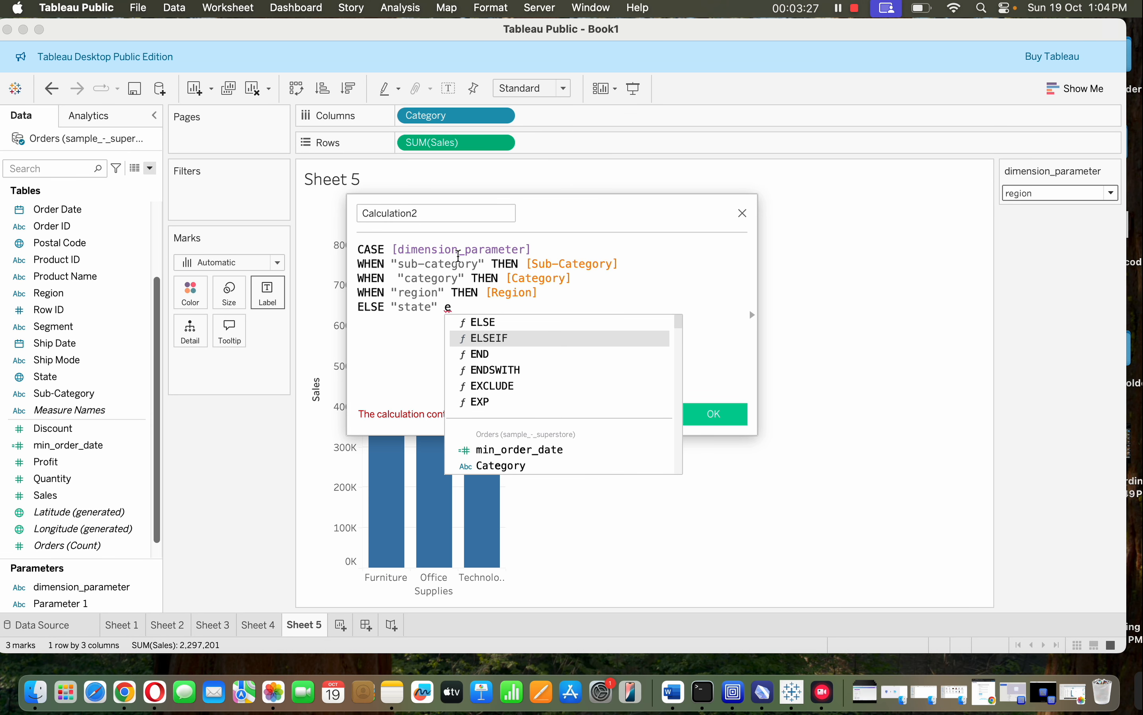
key("Down")
key("Return")
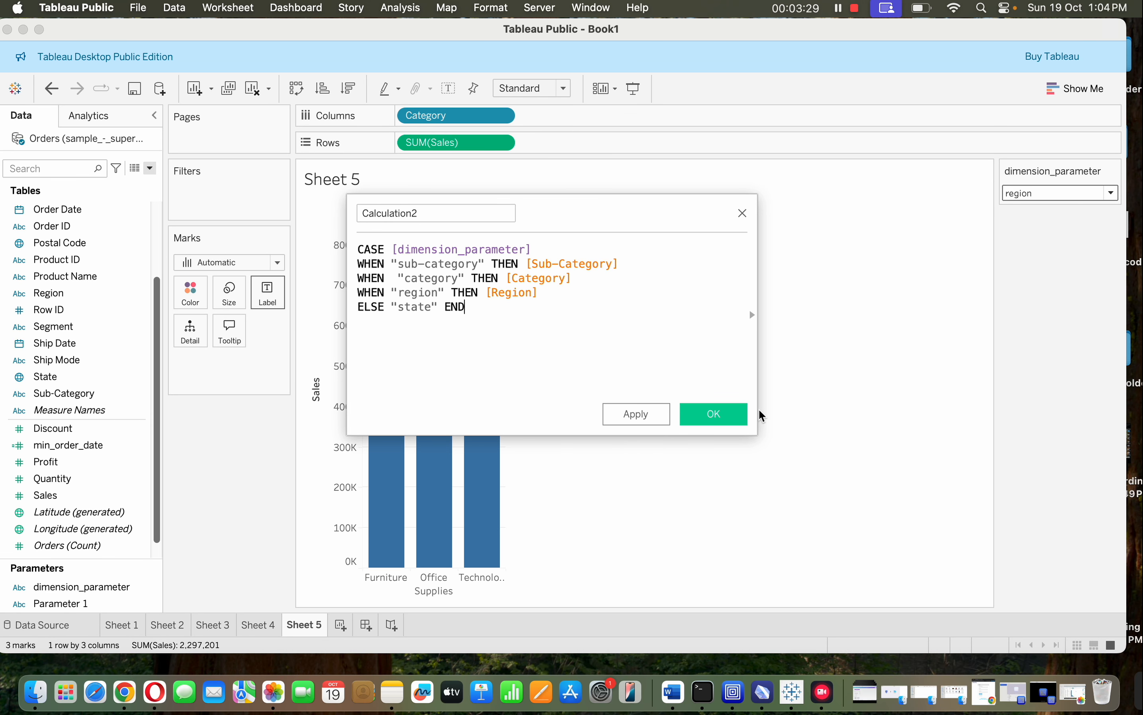
Save the calculated field and put Calculation2 on Columns in place of Category.
left_click(727, 417)
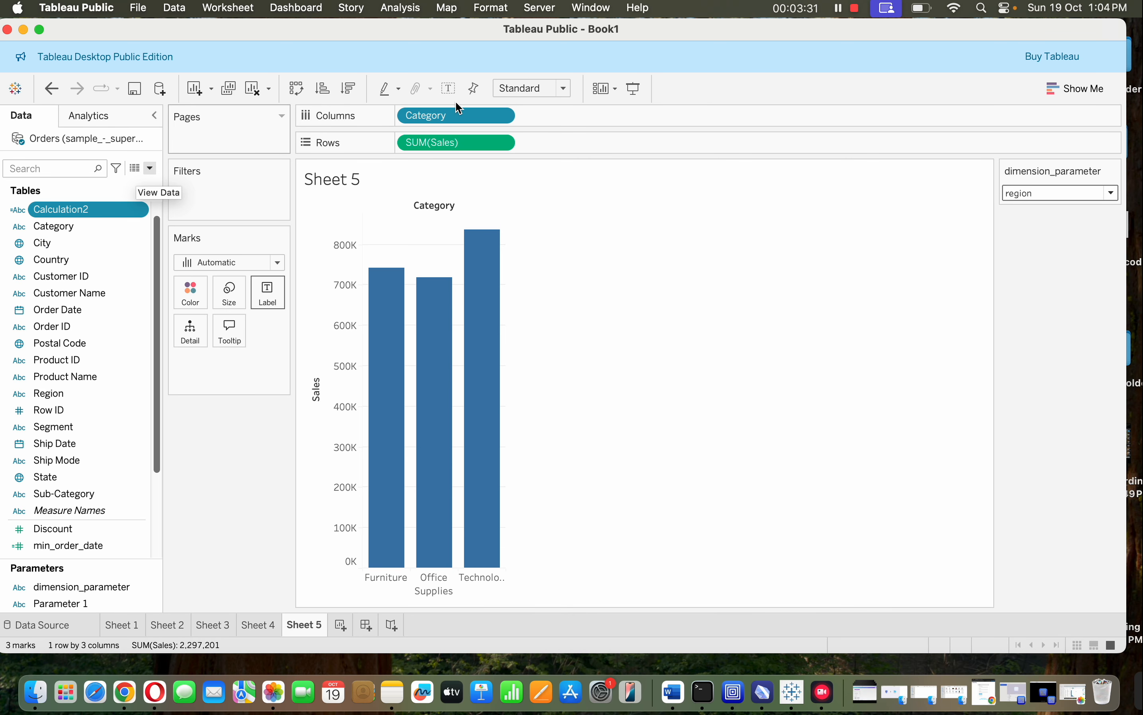
left_click_drag(463, 114, 129, 326)
left_click_drag(56, 216, 423, 131)
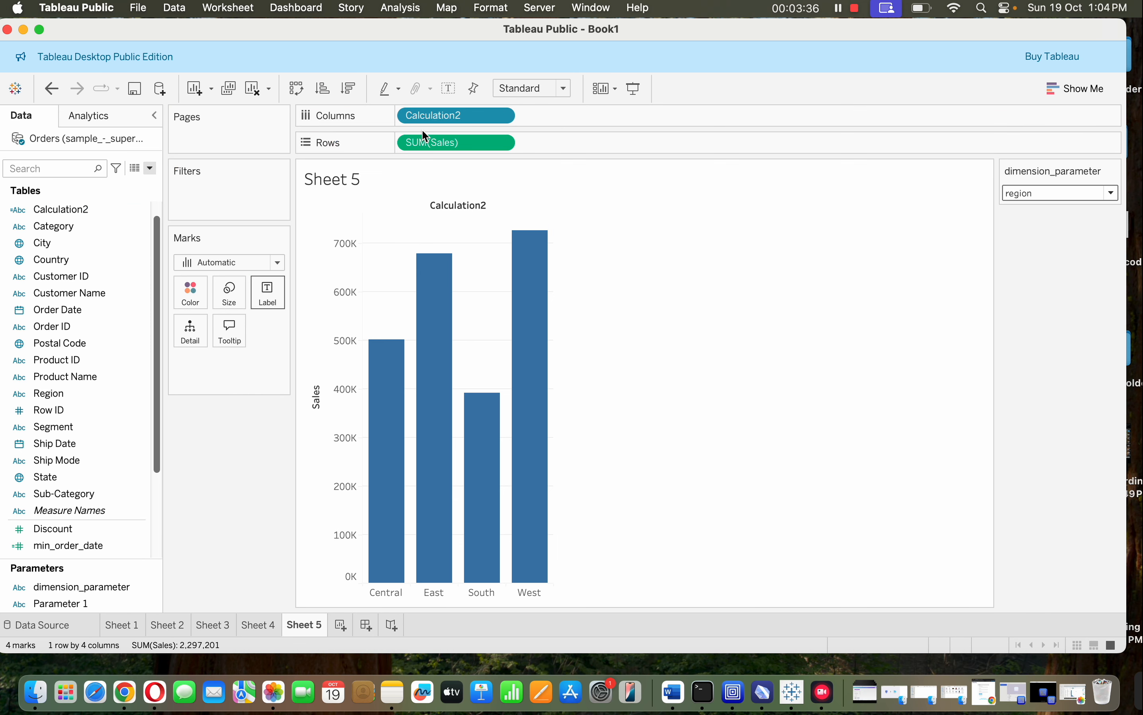
Test the chart by switching dimension_parameter to state, category and sub-category in turn.
left_click(1051, 198)
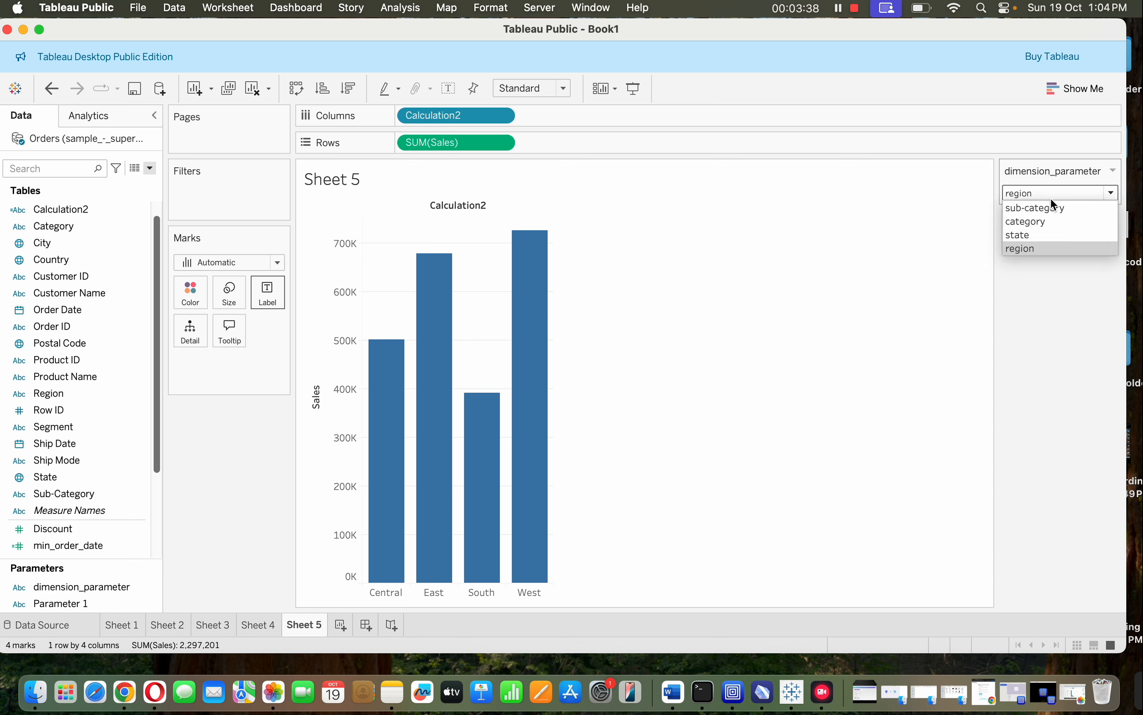
left_click(1041, 231)
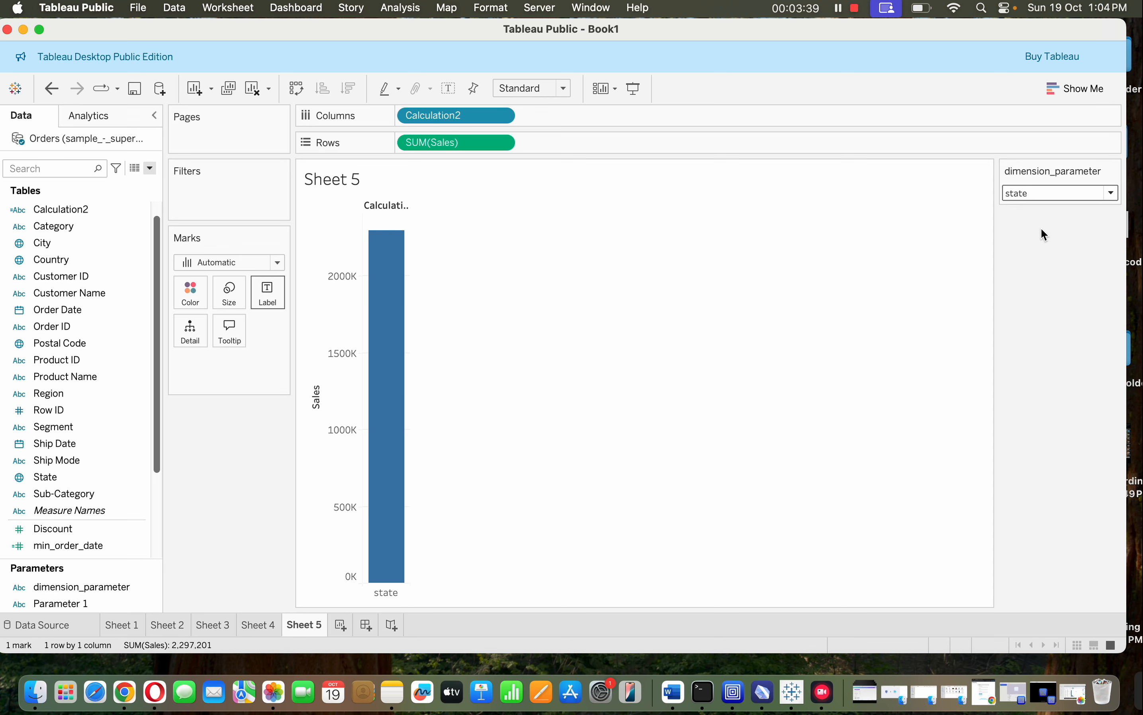
left_click(1072, 194)
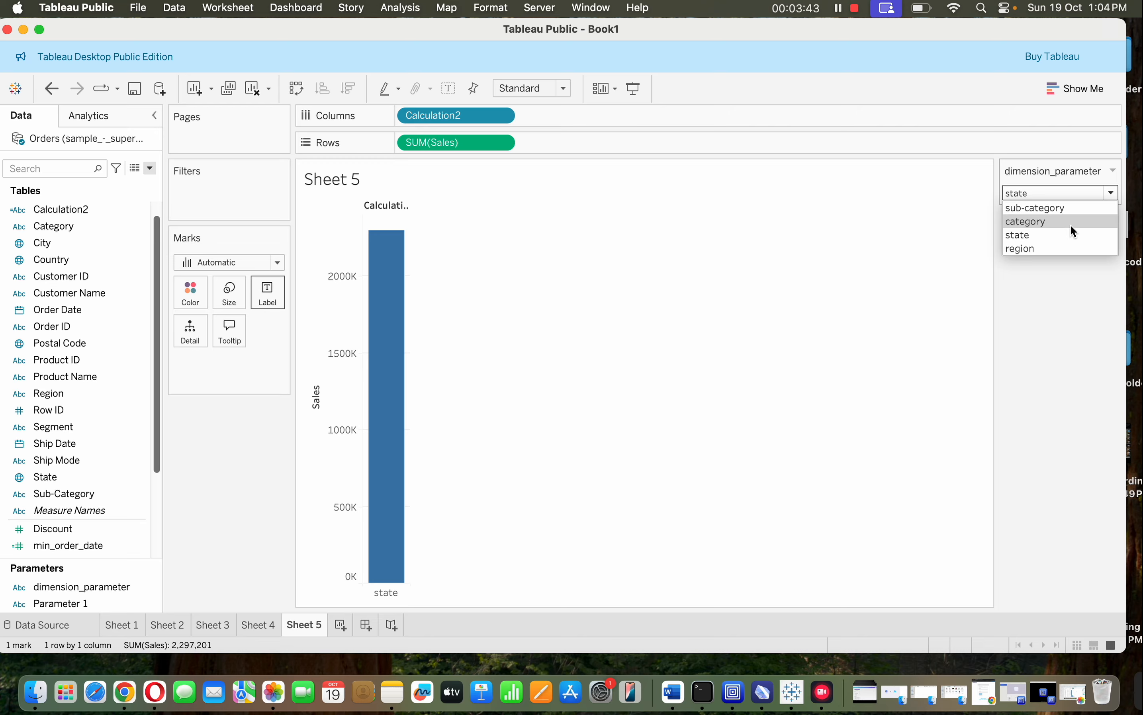
left_click(1071, 225)
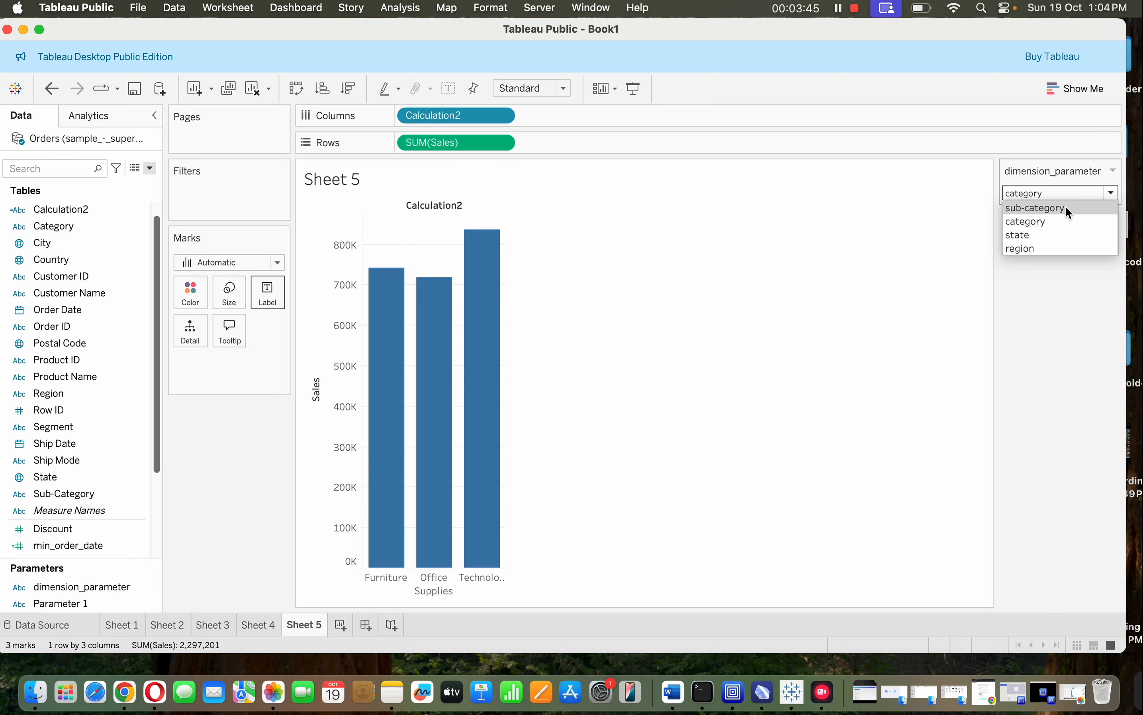
left_click(1066, 209)
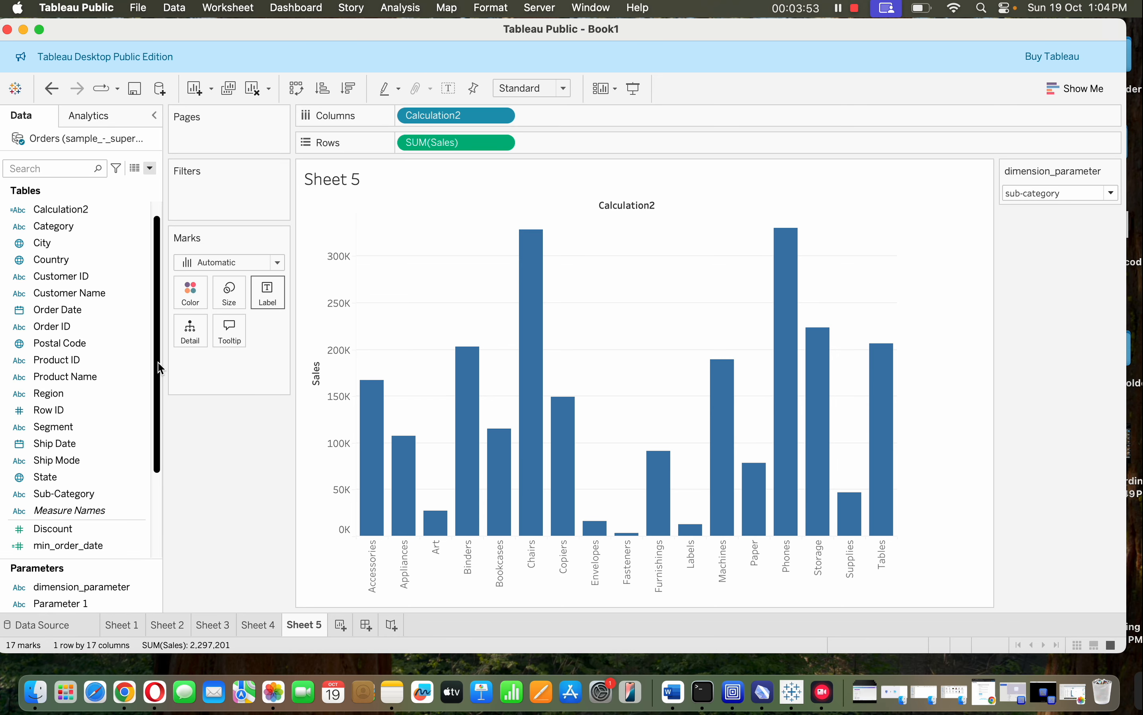
scroll(158, 363, "up", 1)
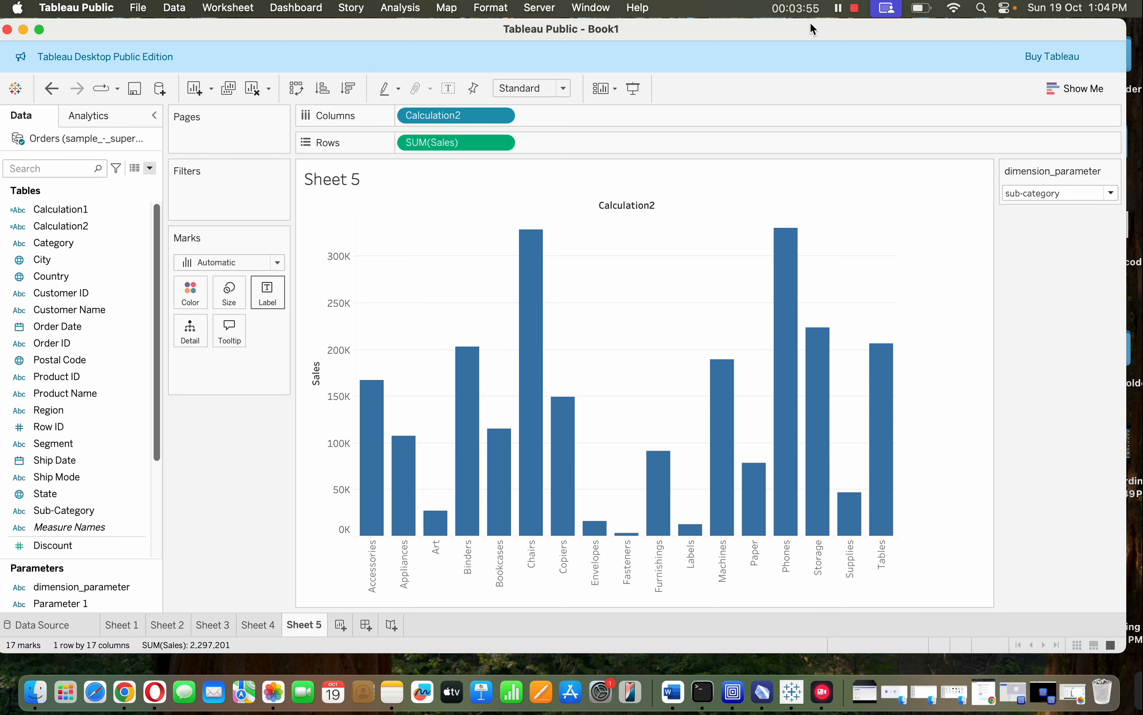
Add a new worksheet, and on Sheet 5 switch dimension_parameter to region and back to state.
key("super+t")
left_click(1077, 199)
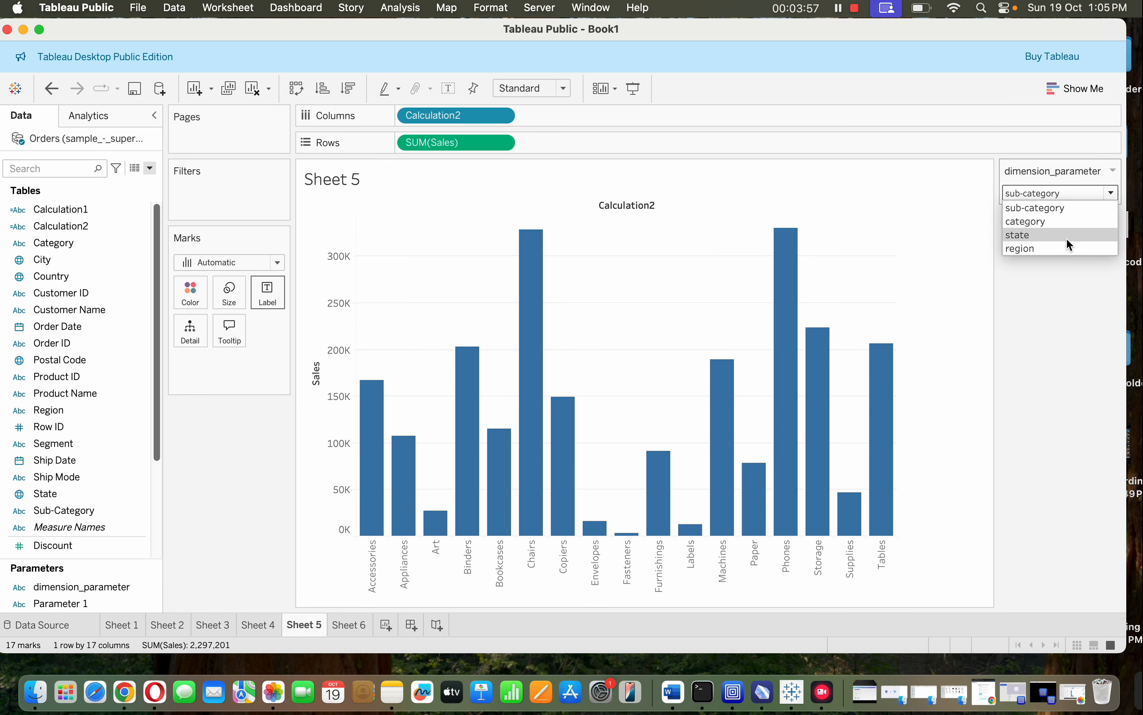
left_click(1071, 252)
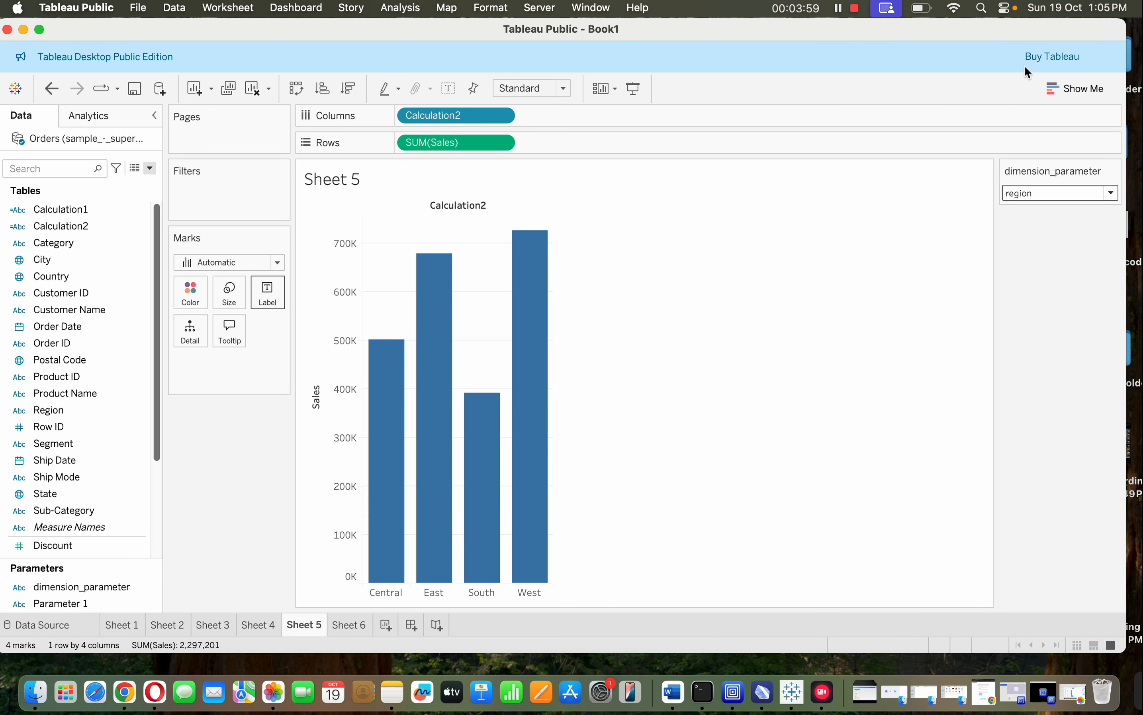
left_click(1036, 193)
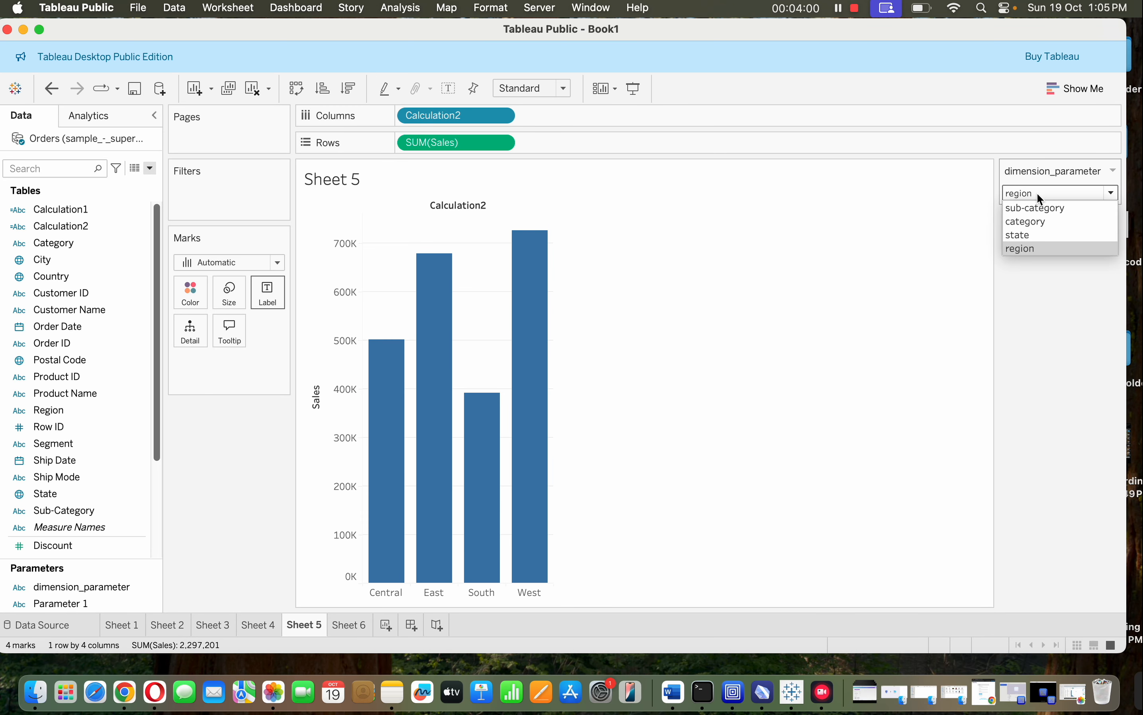
left_click(1035, 235)
On Sheet 6, remove Region from Rows and place State on Columns.
left_click(335, 625)
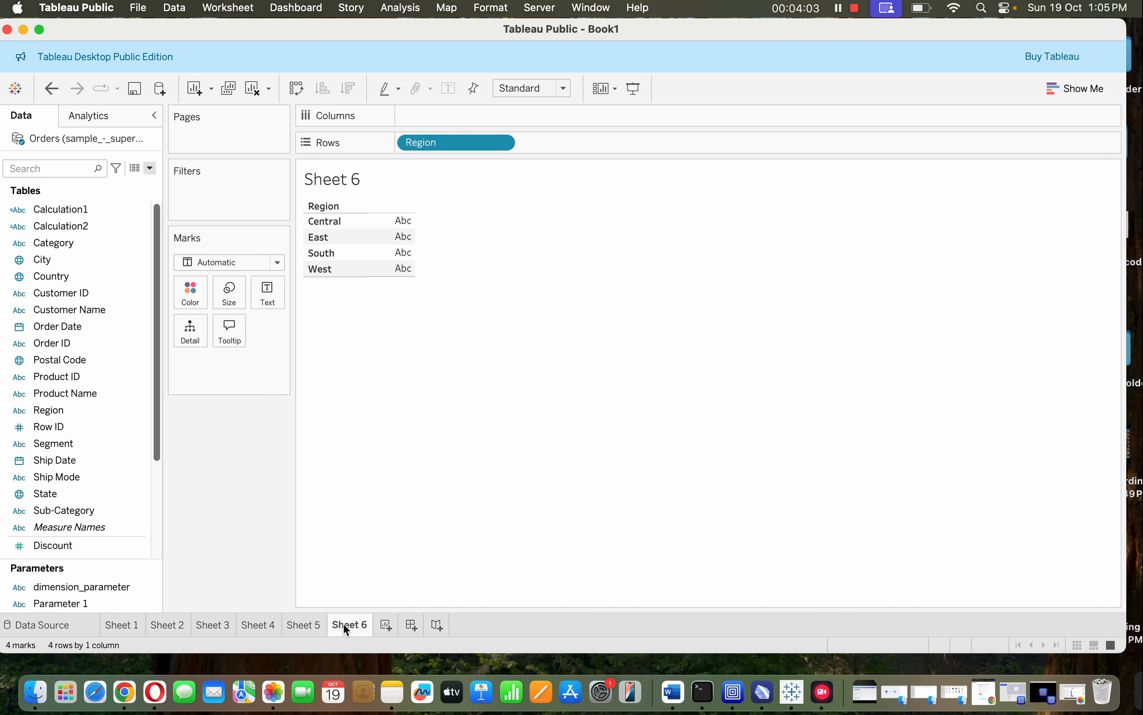
left_click_drag(420, 144, 178, 454)
left_click_drag(86, 493, 457, 116)
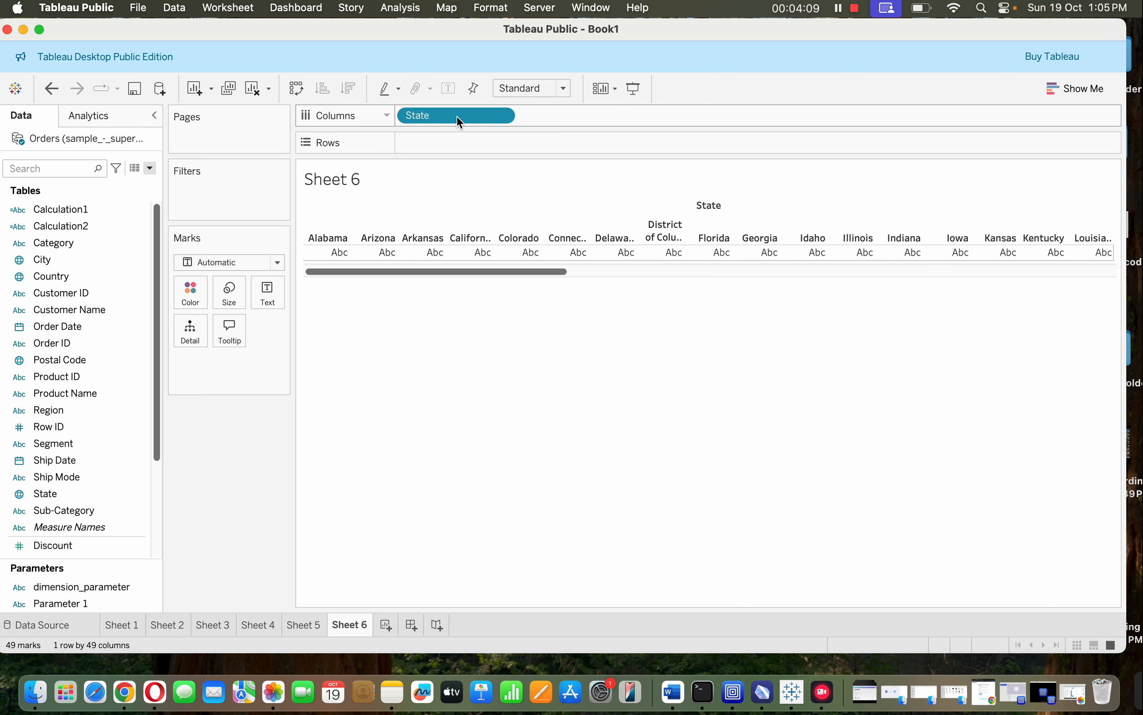
Return to Sheet 5 and edit Calculation2 so its ELSE branch returns the [State] field, saving the formula.
left_click(299, 626)
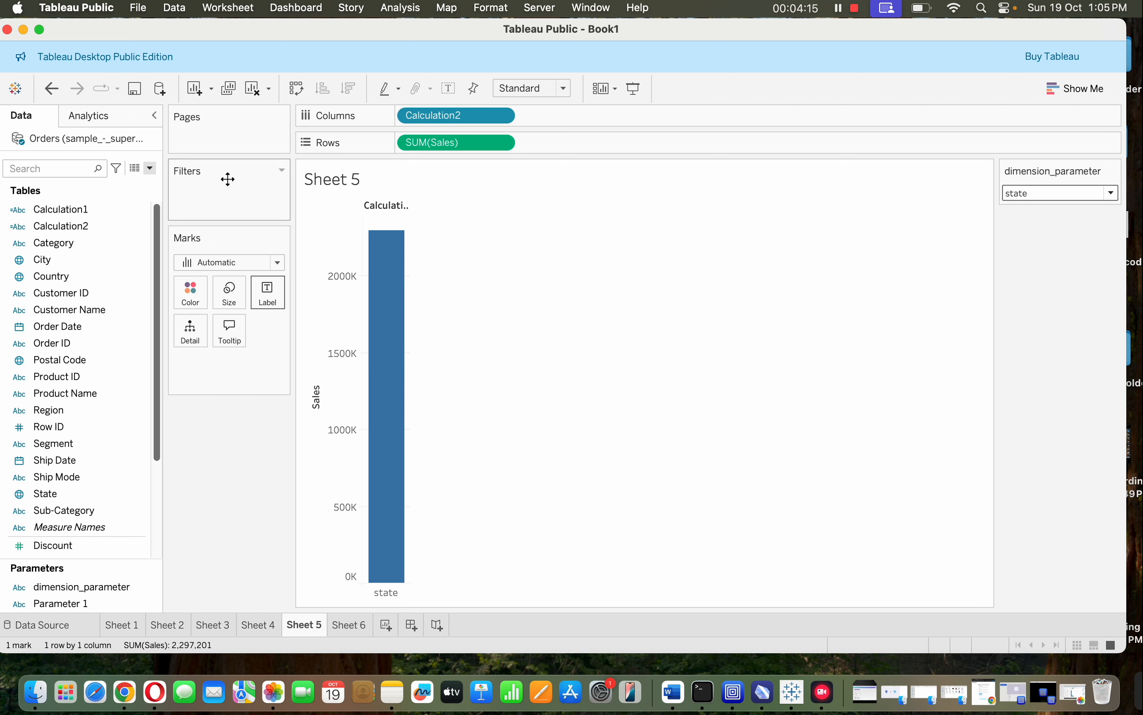
left_click(140, 226)
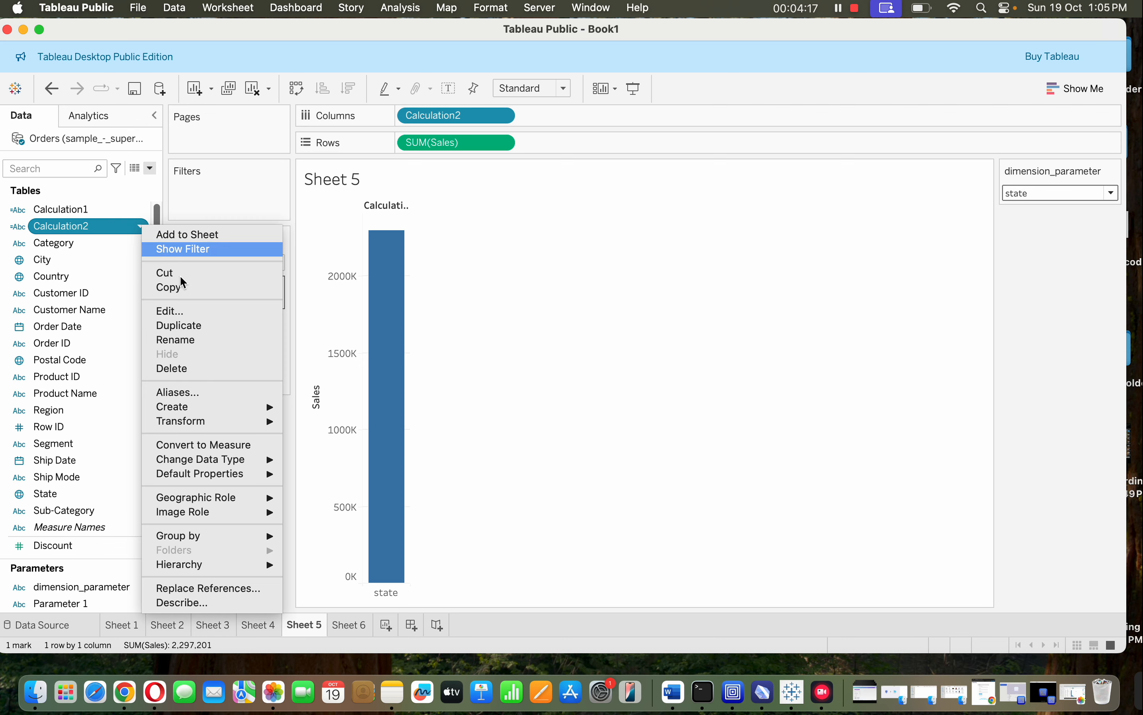
left_click(199, 312)
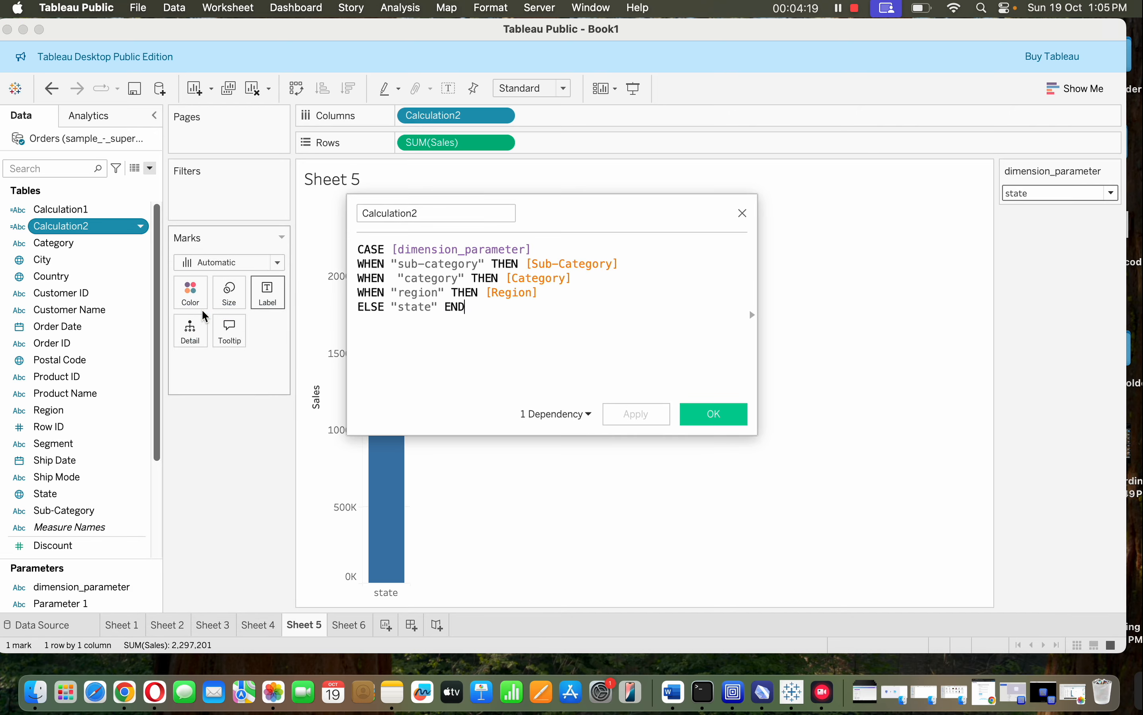
key("Left")
key("Left")
key("Left")
key("Left")
key("BackSpace")
key("BackSpace")
key("BackSpace")
key("BackSpace")
key("BackSpace")
key("BackSpace")
key("BackSpace")
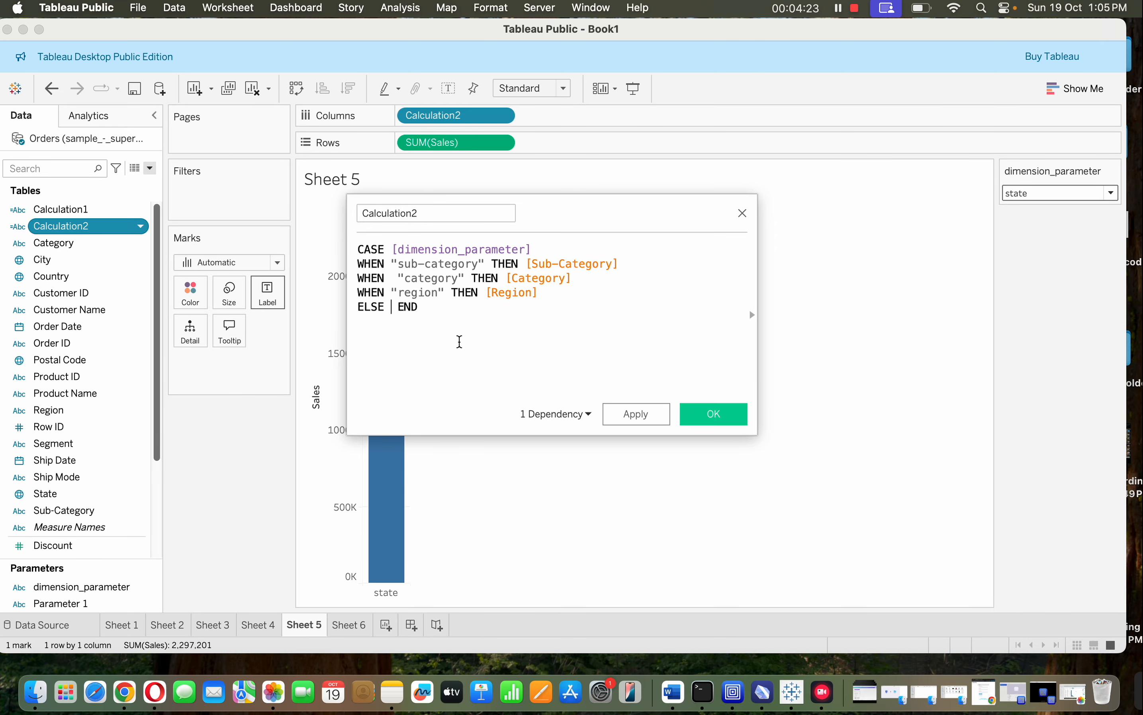
type("st")
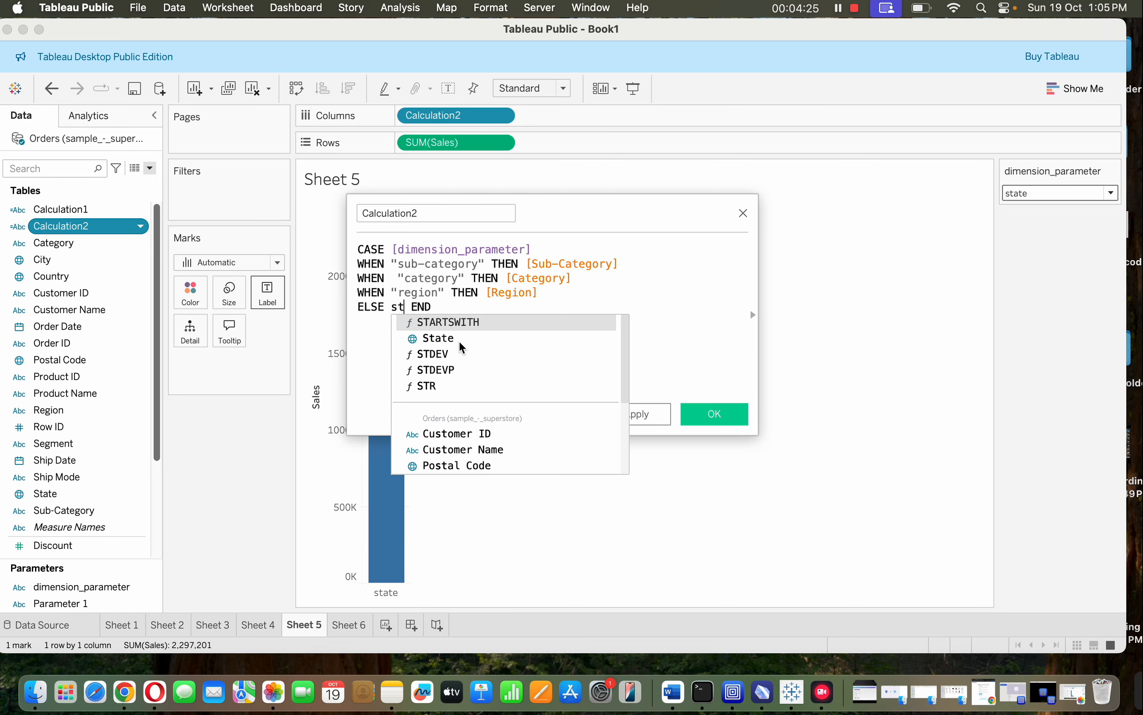
left_click(459, 340)
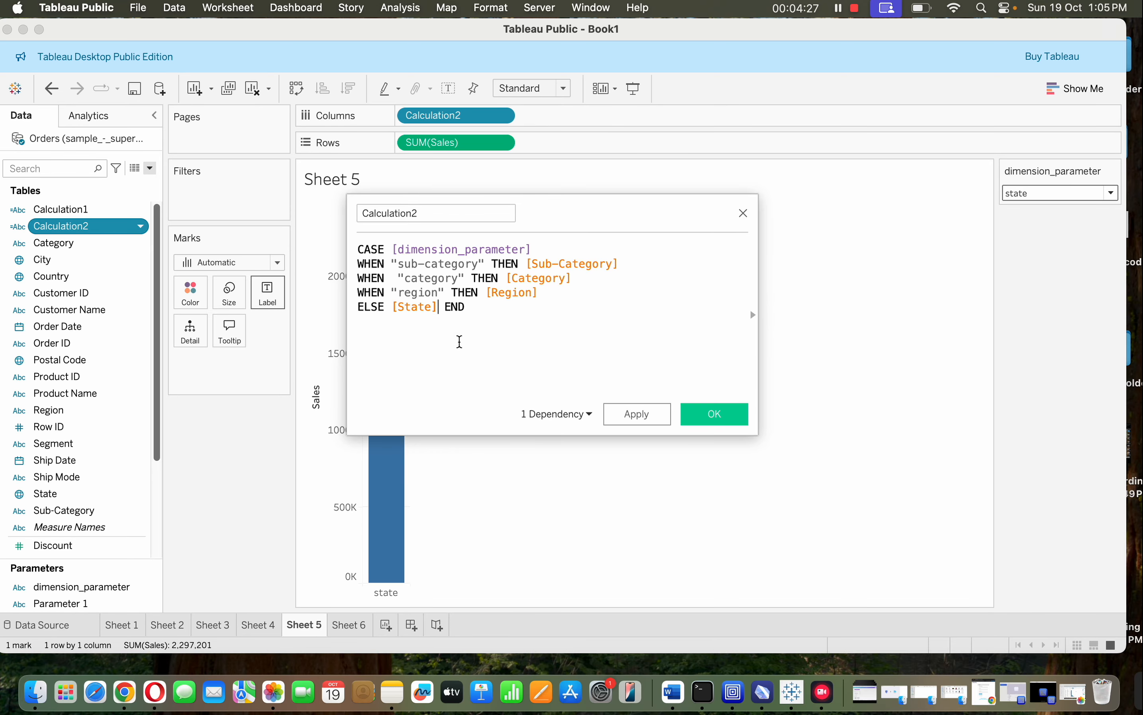
left_click(730, 411)
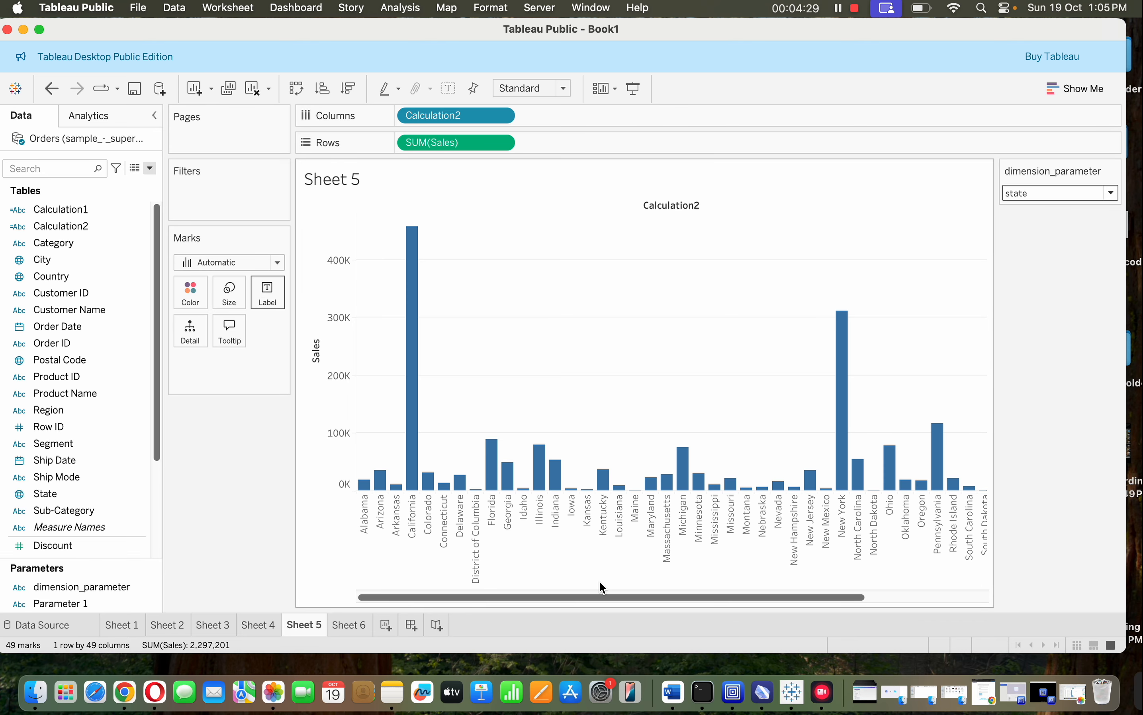
Check the corrected state branch by switching dimension_parameter between category and state twice.
left_click(1059, 198)
left_click(1058, 217)
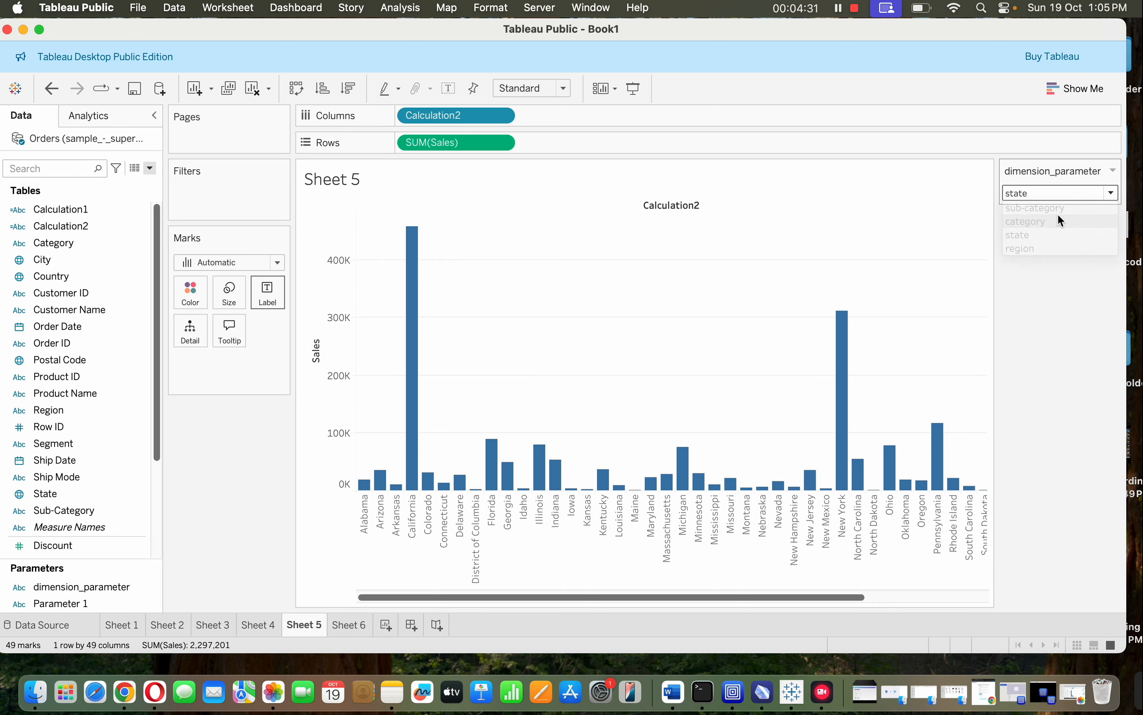
left_click(1049, 194)
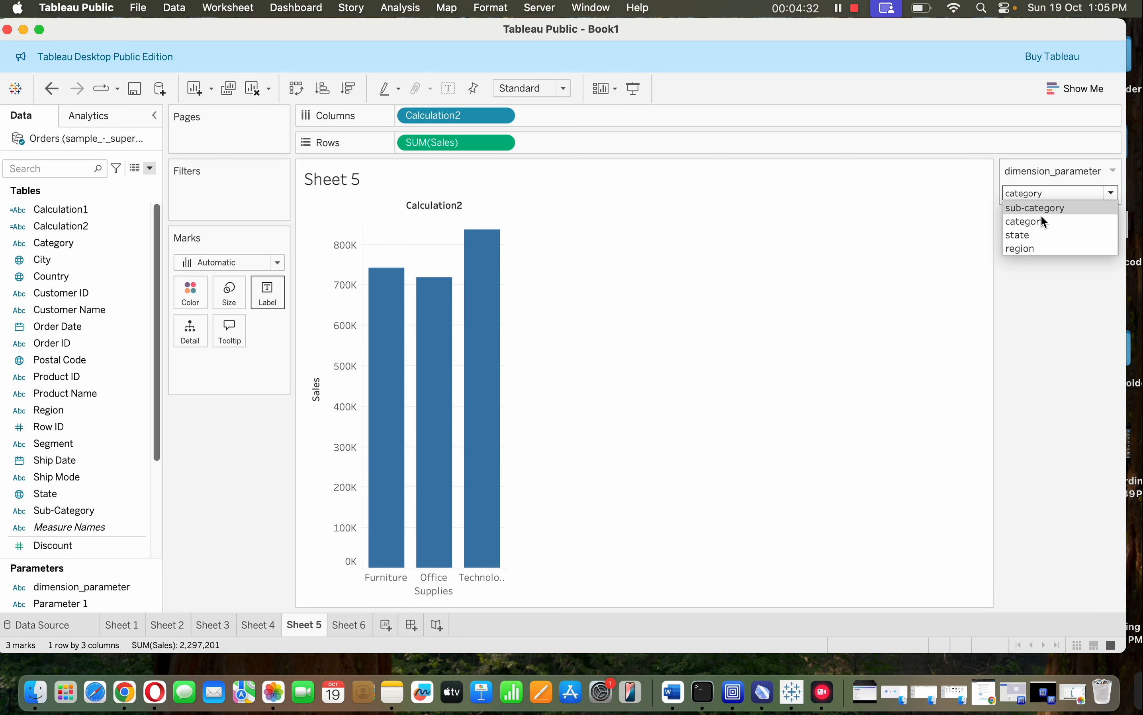
left_click(1037, 240)
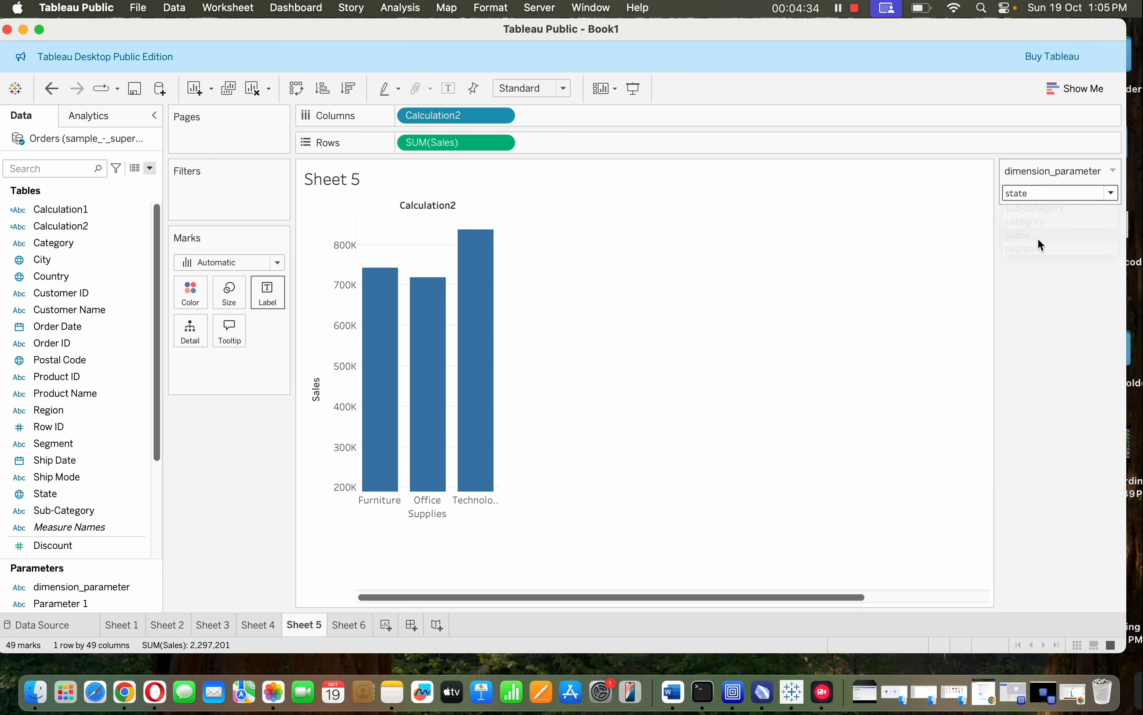
left_click(1044, 195)
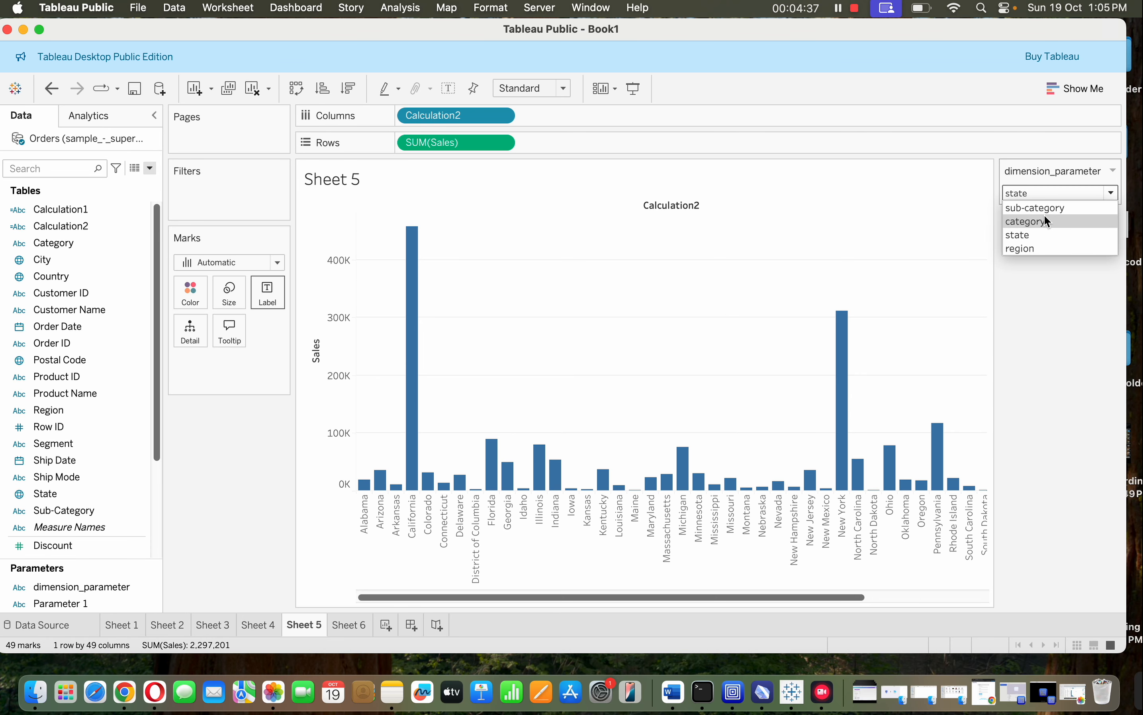
left_click(1044, 216)
left_click(1036, 193)
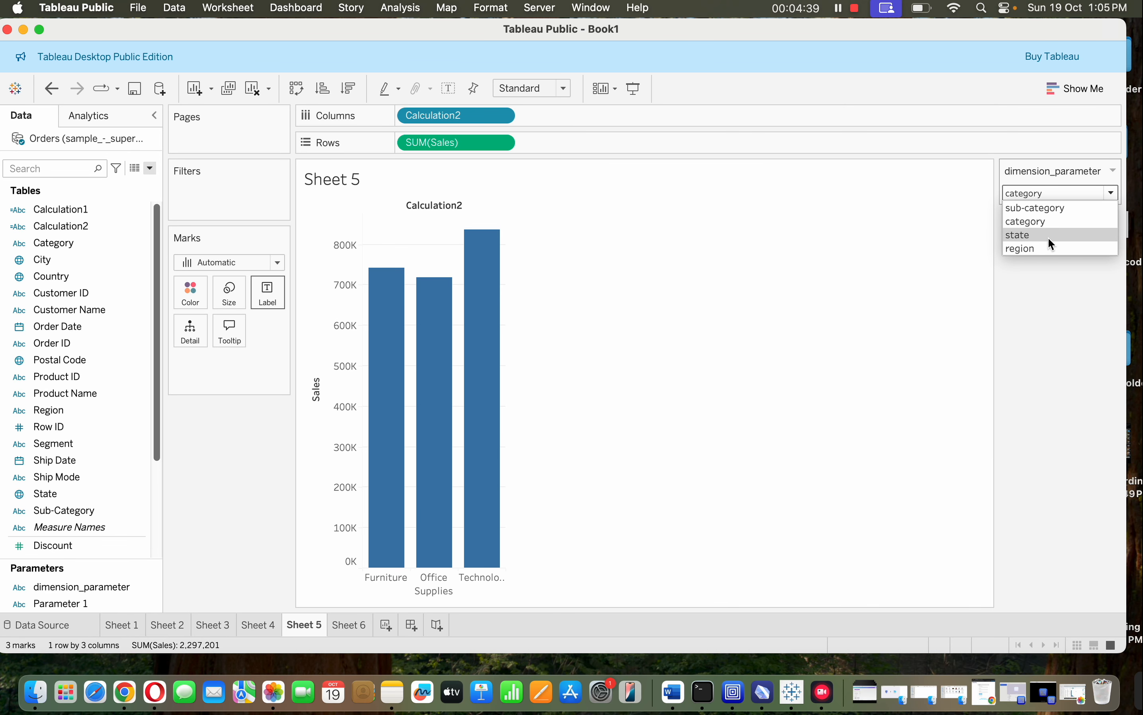
left_click(1049, 238)
Test the remaining chart dimensions by setting dimension_parameter to category, sub-category and region, and return it to state.
left_click(1037, 194)
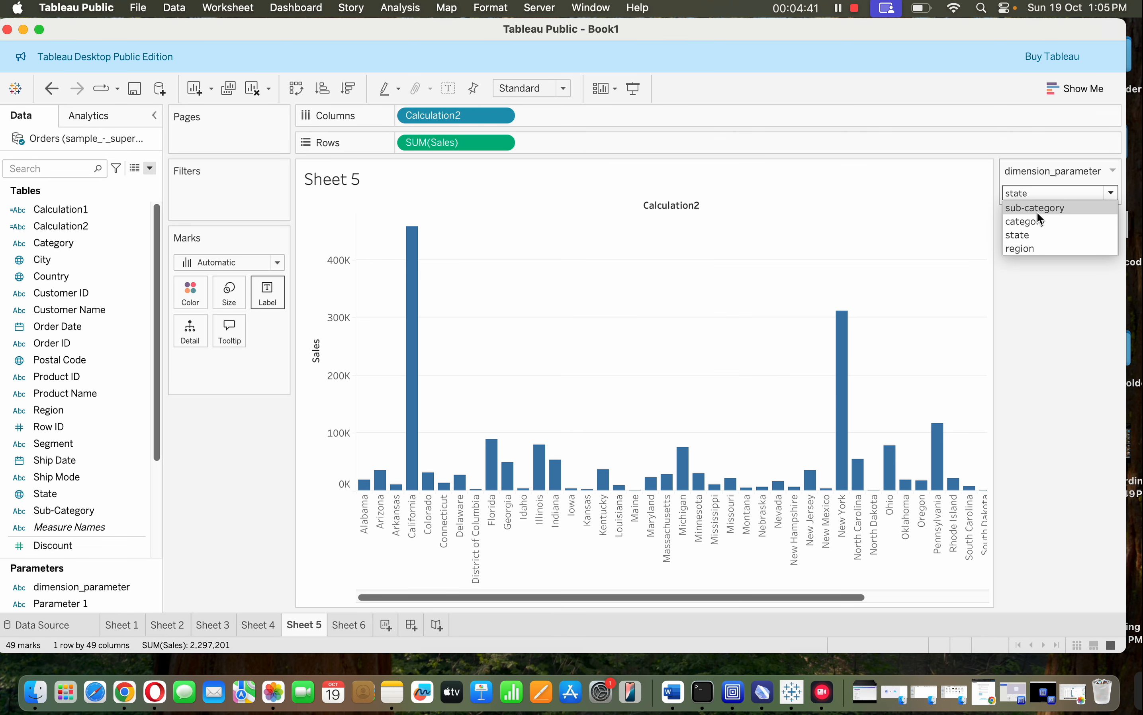
left_click(1039, 221)
left_click(1036, 193)
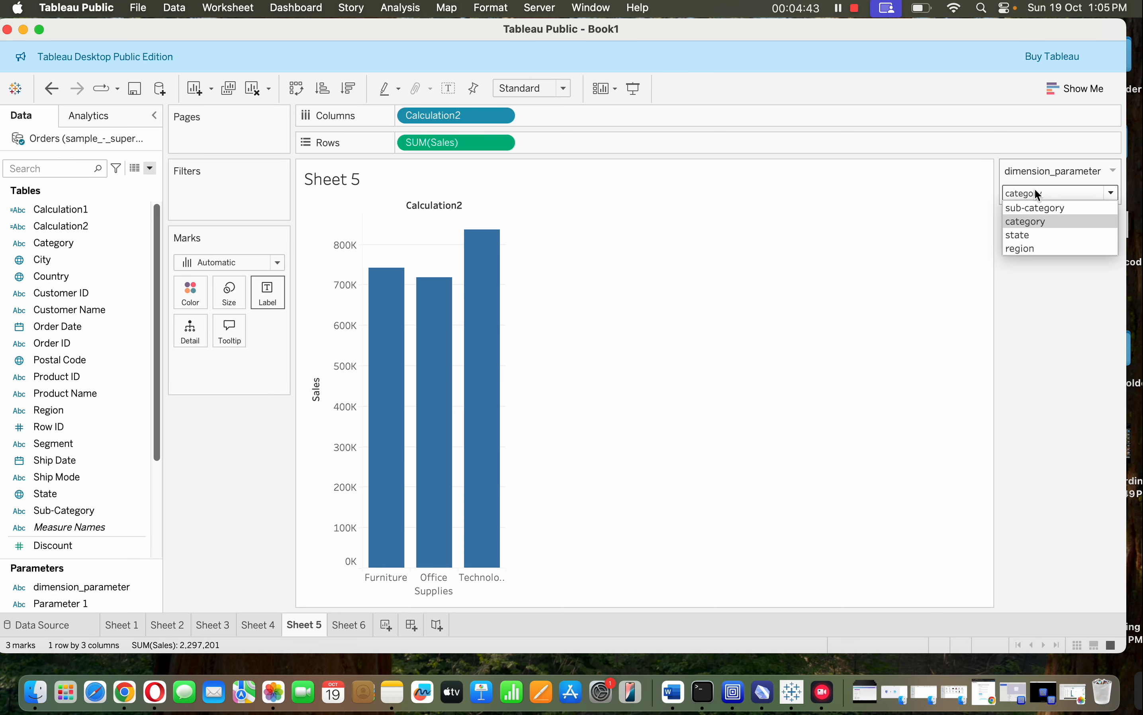
left_click(1038, 207)
left_click(1034, 191)
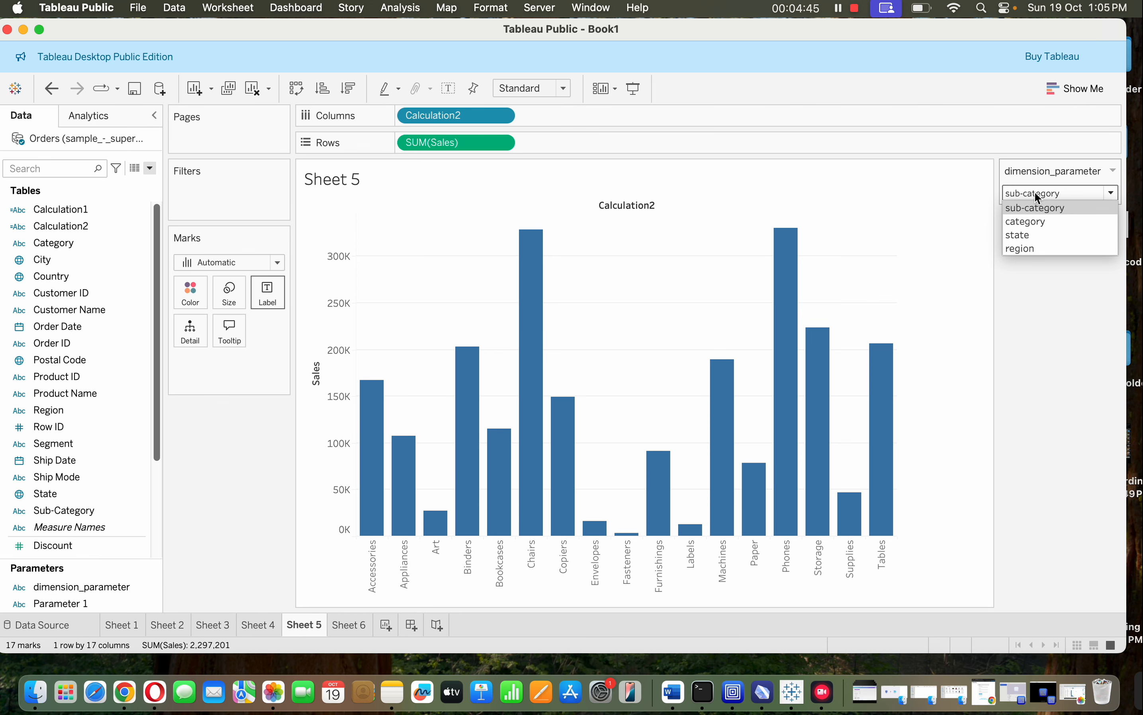
left_click(1025, 249)
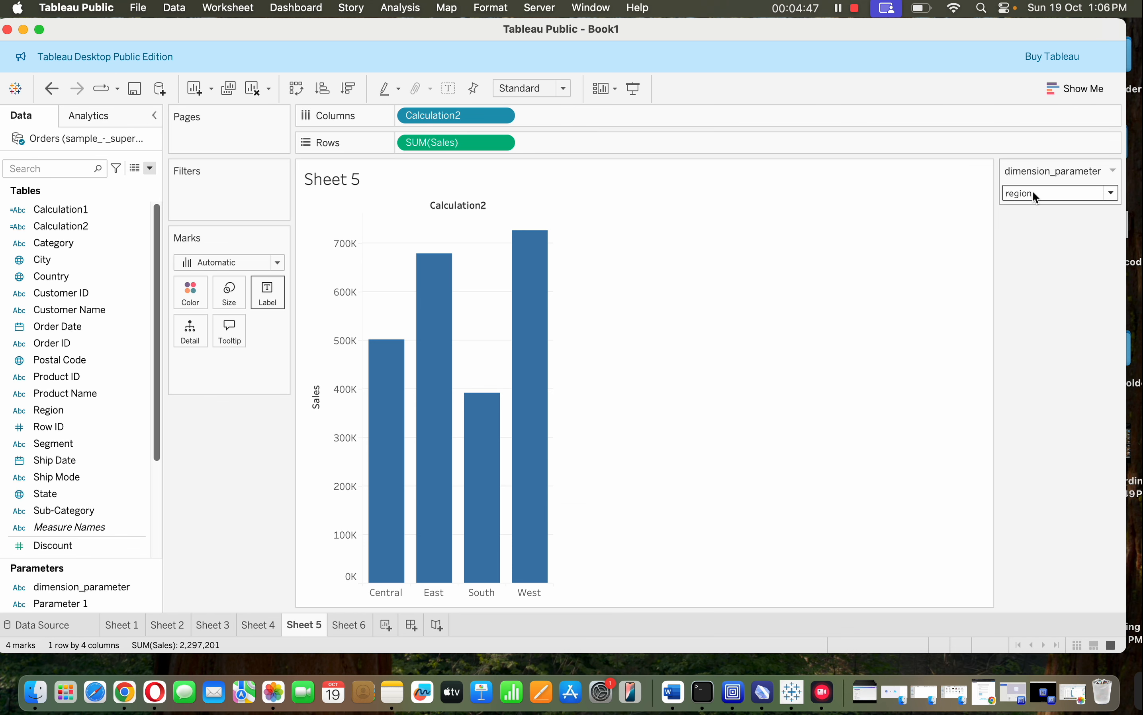
left_click(1032, 192)
left_click(1042, 235)
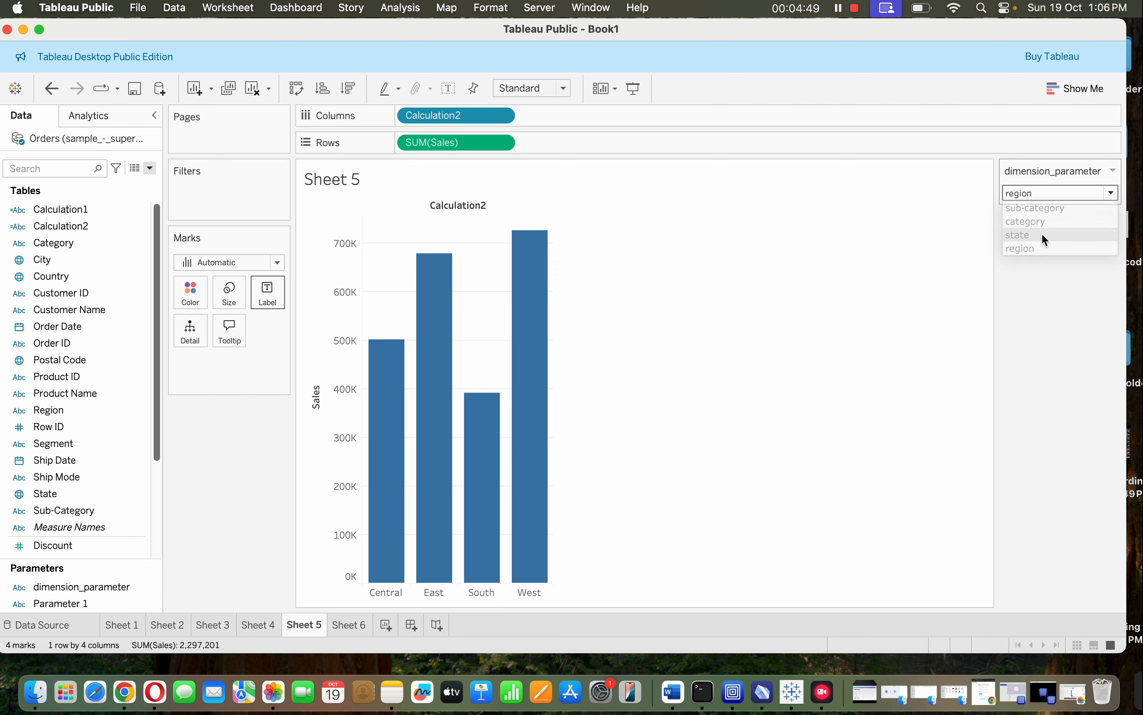